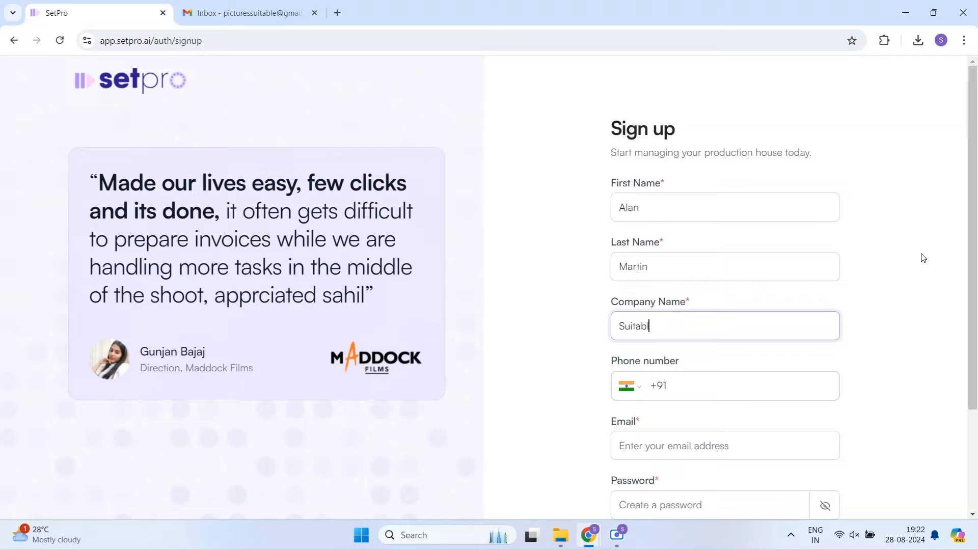
Step: Enter company name Suitable Pictures LLP, the phone number and the email address
text(e Pictures LLP)
click(818, 396)
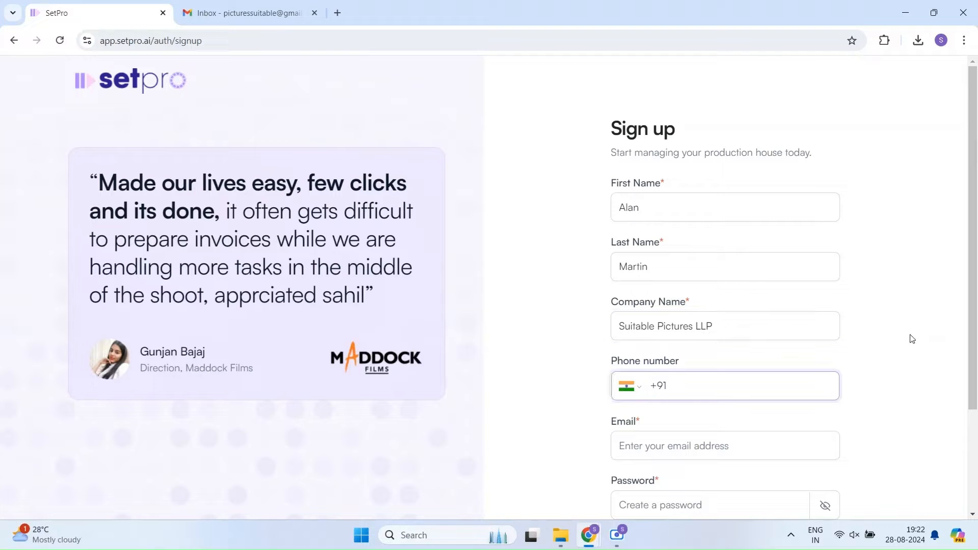
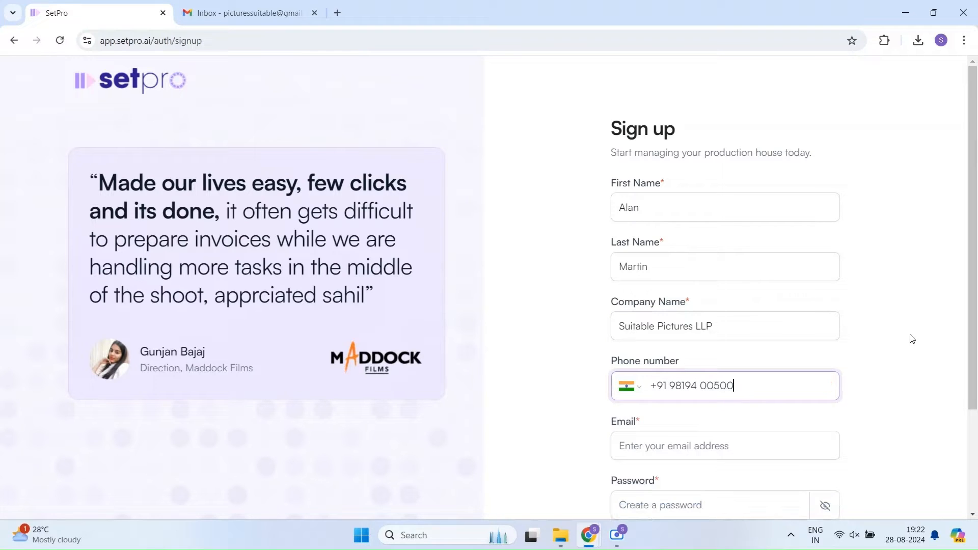
click(748, 452)
scroll(925, 320, down, 3)
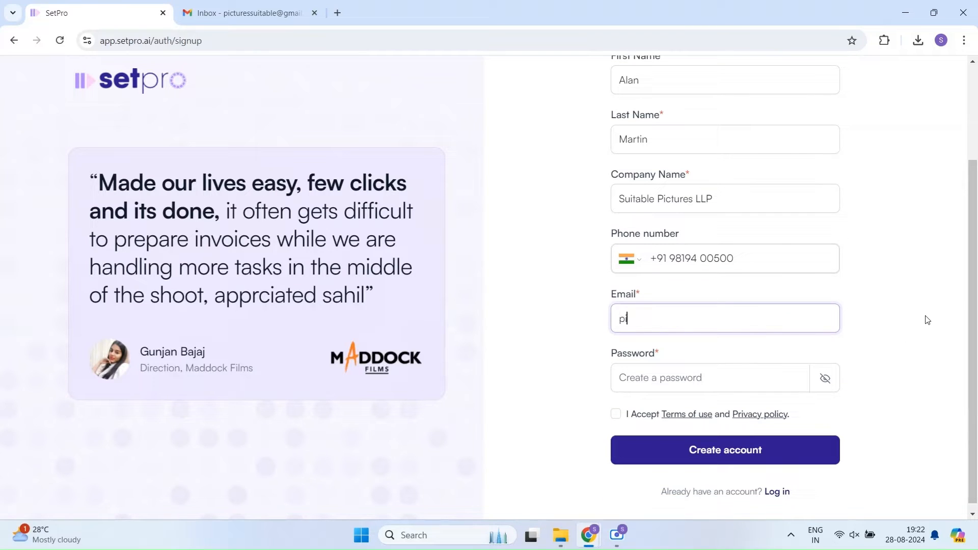
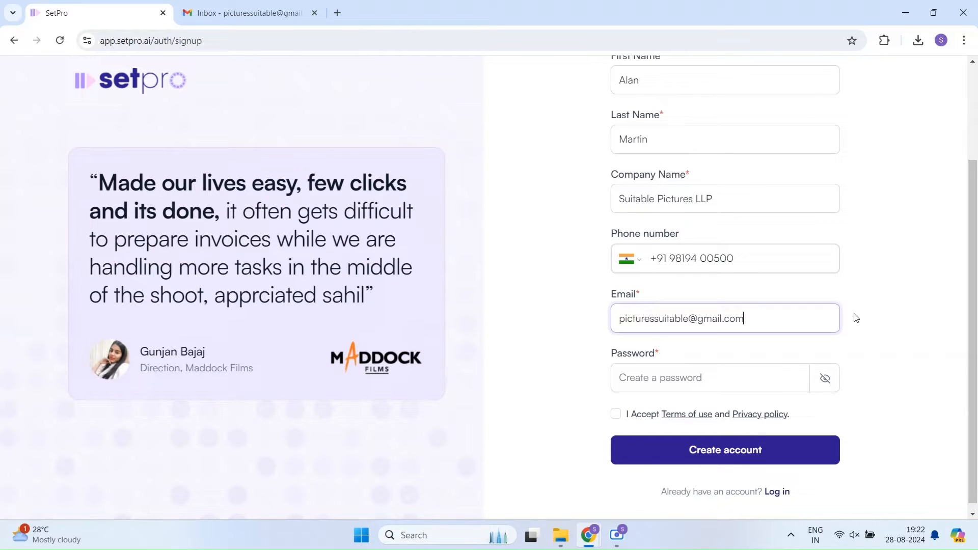
Step: Set the account password, accept the terms of use and create the account
scroll(856, 318, down, 1)
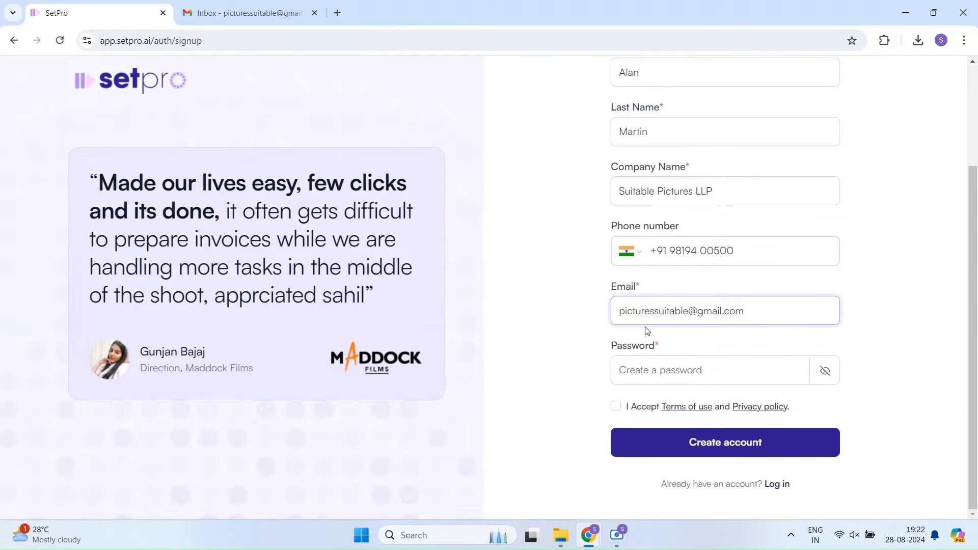
click(665, 369)
text(S)
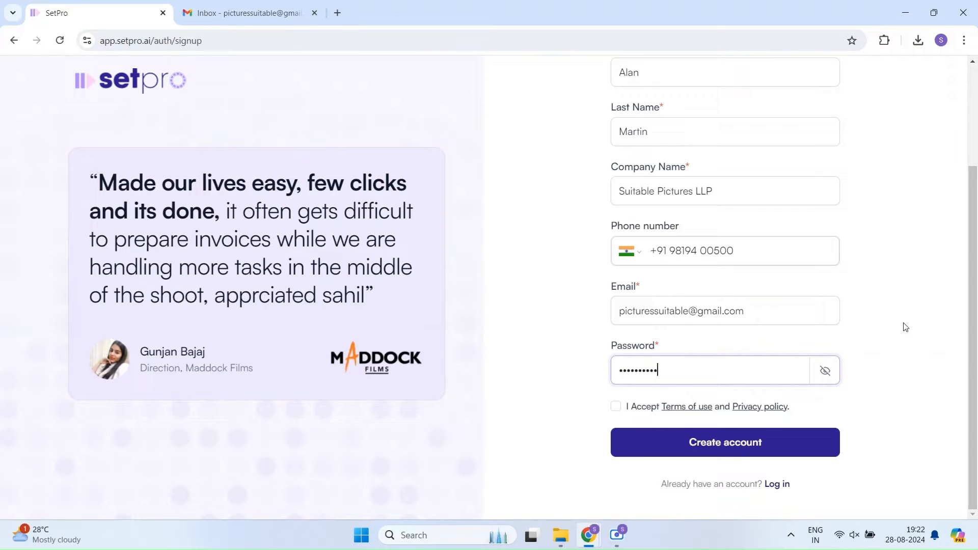
click(616, 406)
click(711, 442)
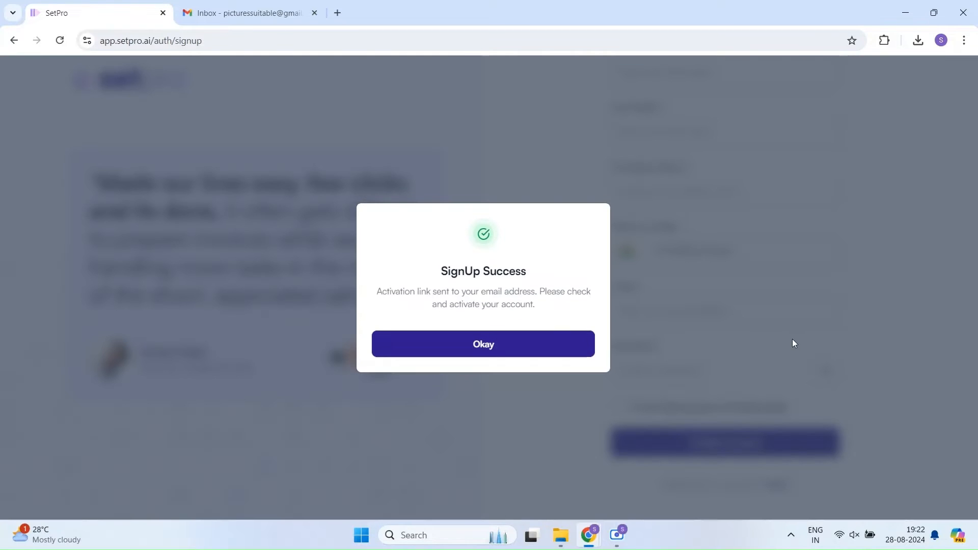
Step: Verify the account from the Signed Up Successfully email in Gmail and close the old sign-up tab
click(486, 346)
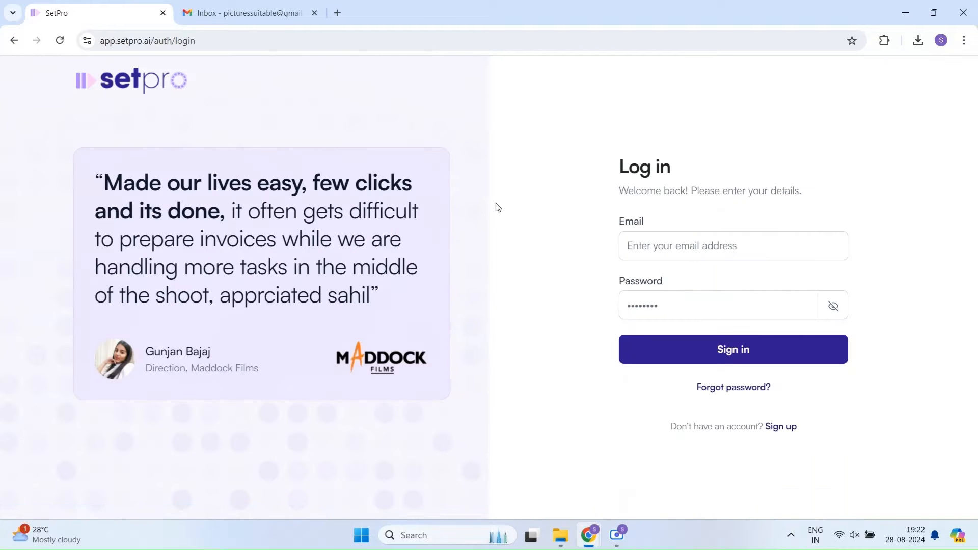
click(245, 13)
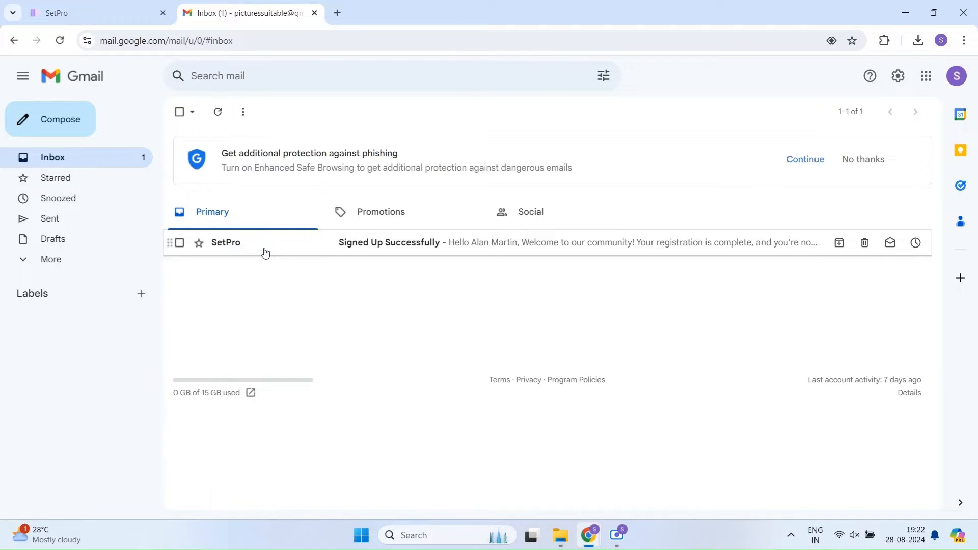
click(265, 253)
click(252, 258)
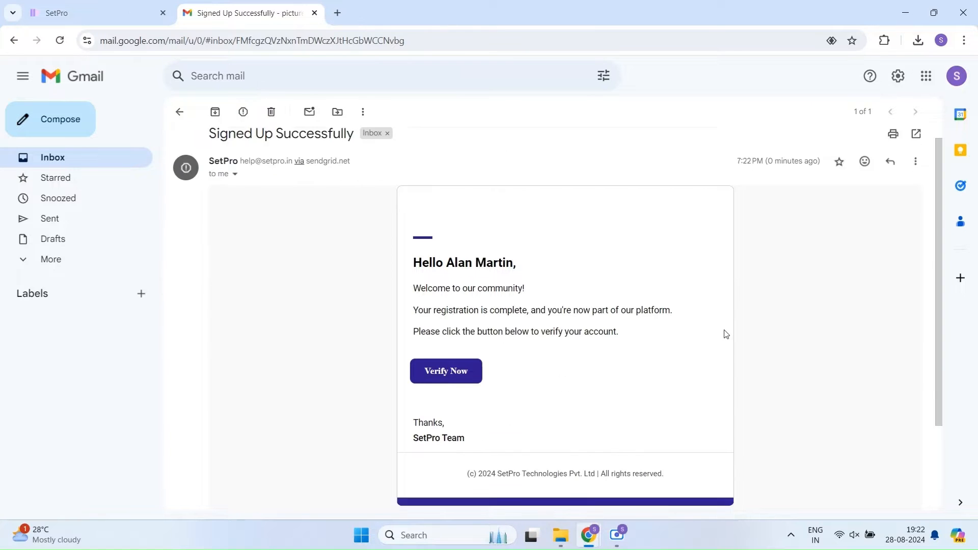
scroll(555, 291, down, 2)
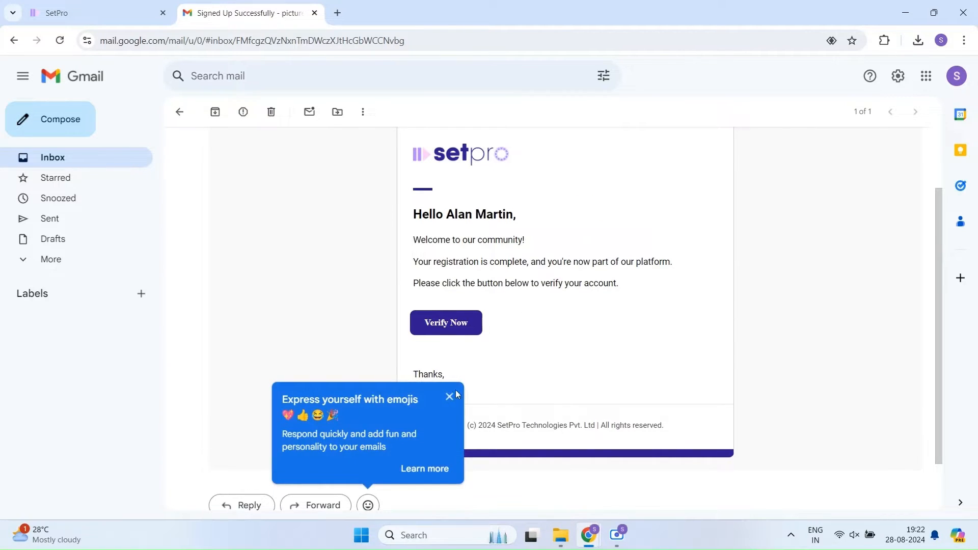
click(463, 328)
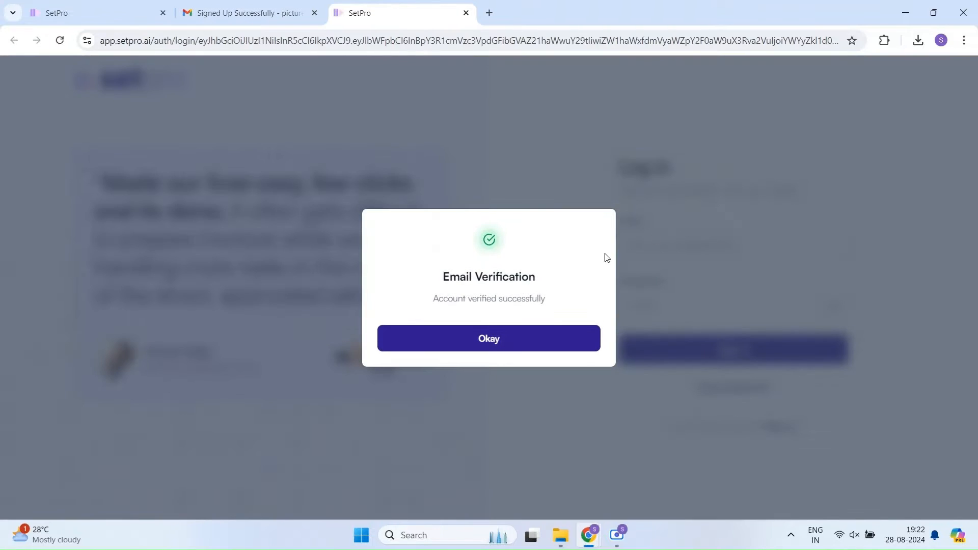
click(519, 345)
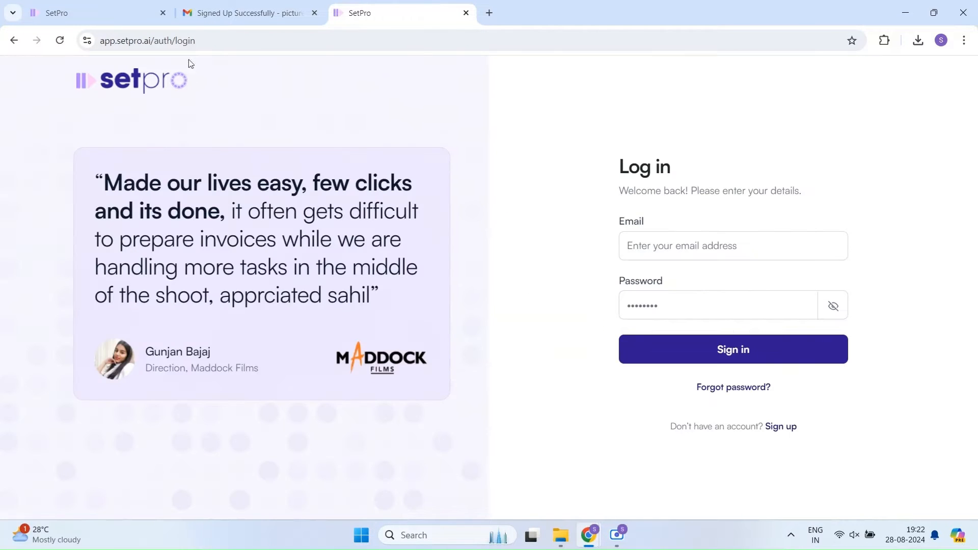
click(164, 13)
Step: Sign in with the company's email and password to reach the empty Projects page
click(681, 247)
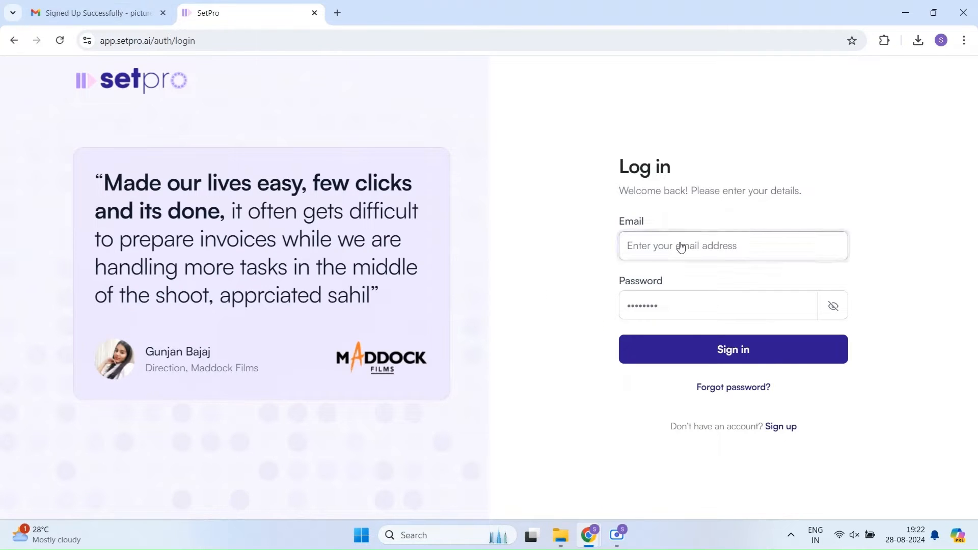
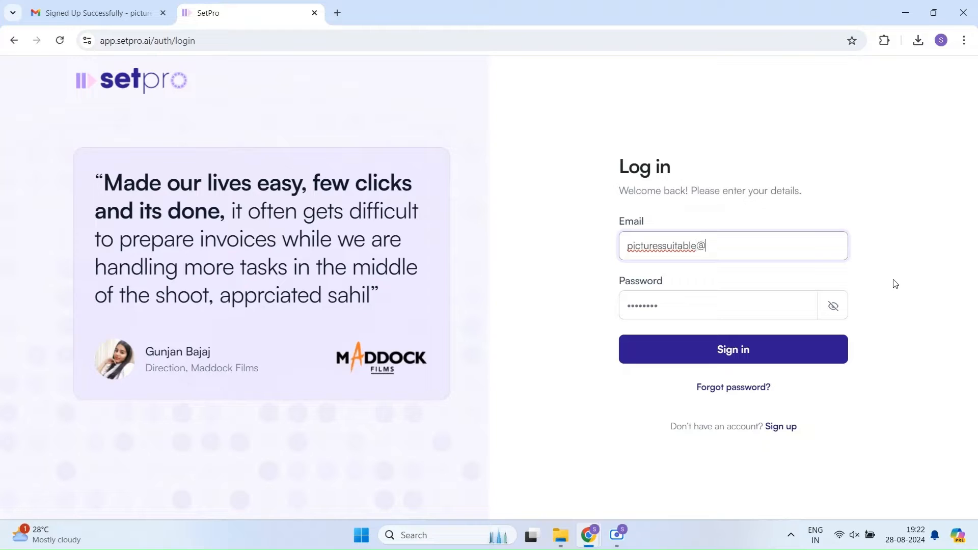
key(Tab)
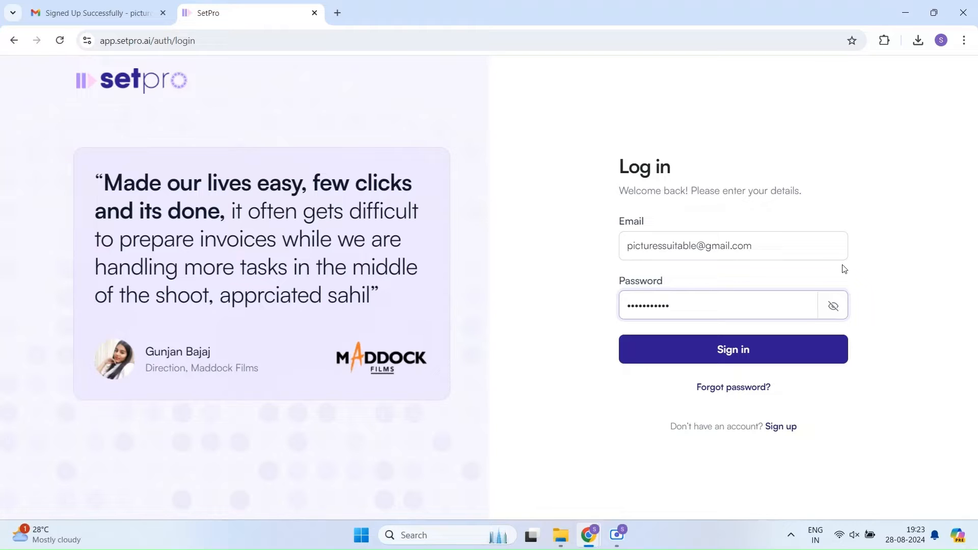
click(756, 356)
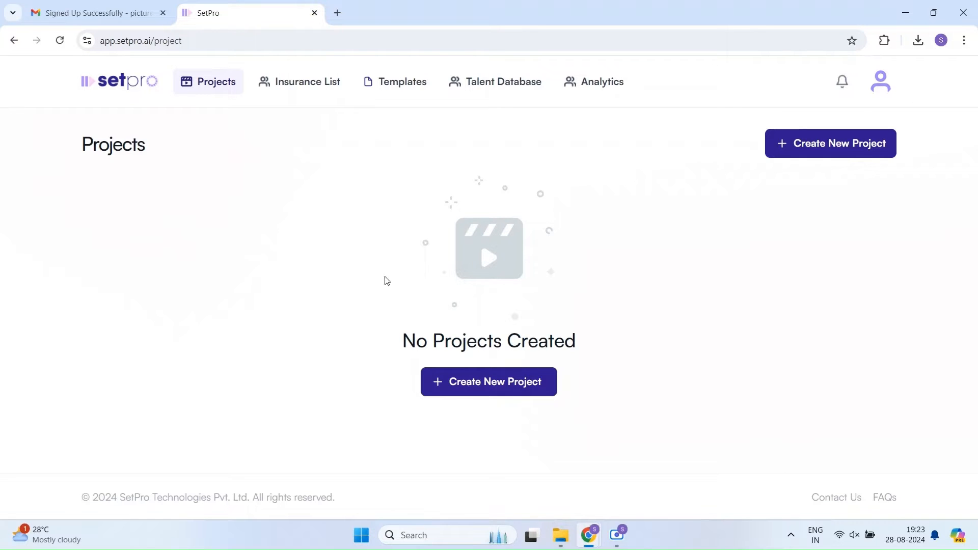
Step: Upload the Suitable Pictures logo as the profile picture on the editable My Profile page
click(885, 89)
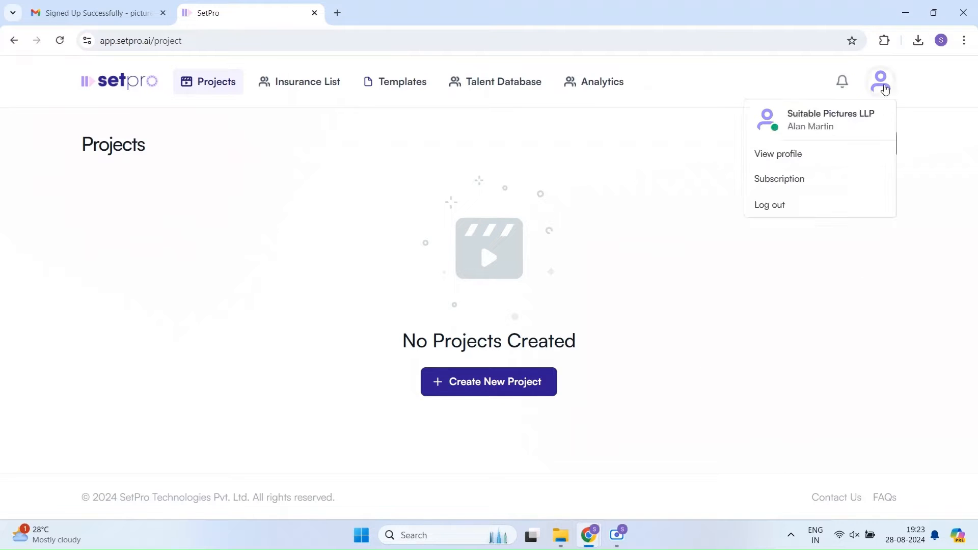
click(790, 156)
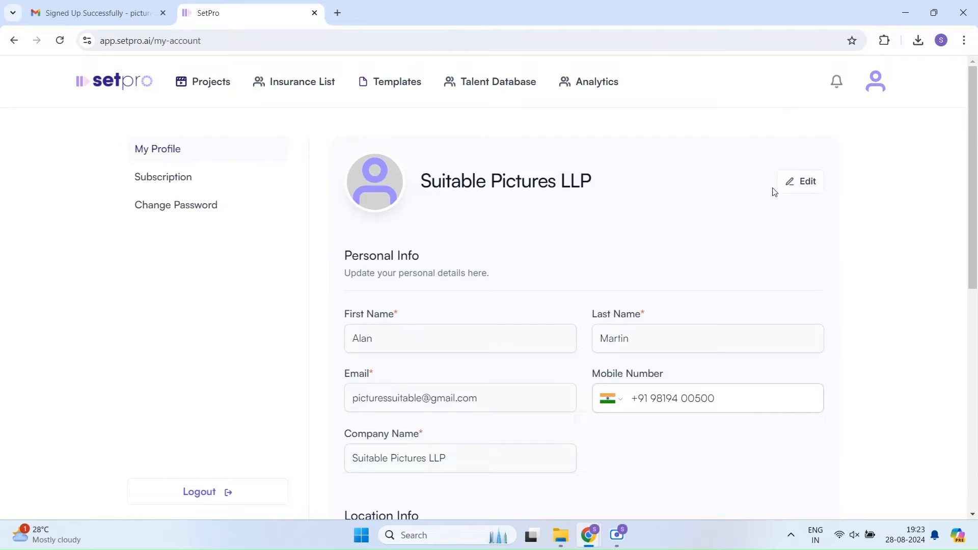
click(790, 185)
scroll(853, 228, down, 1)
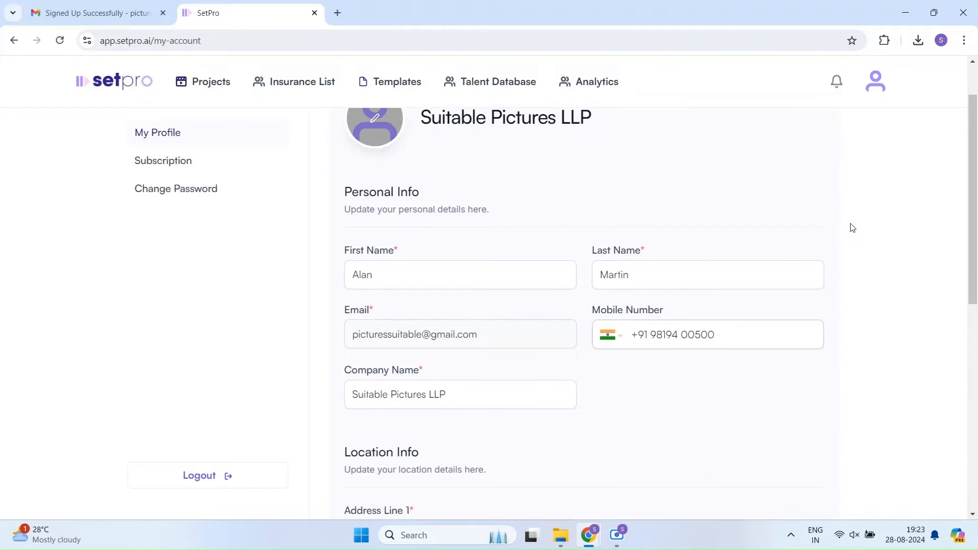
scroll(853, 227, up, 1)
click(392, 187)
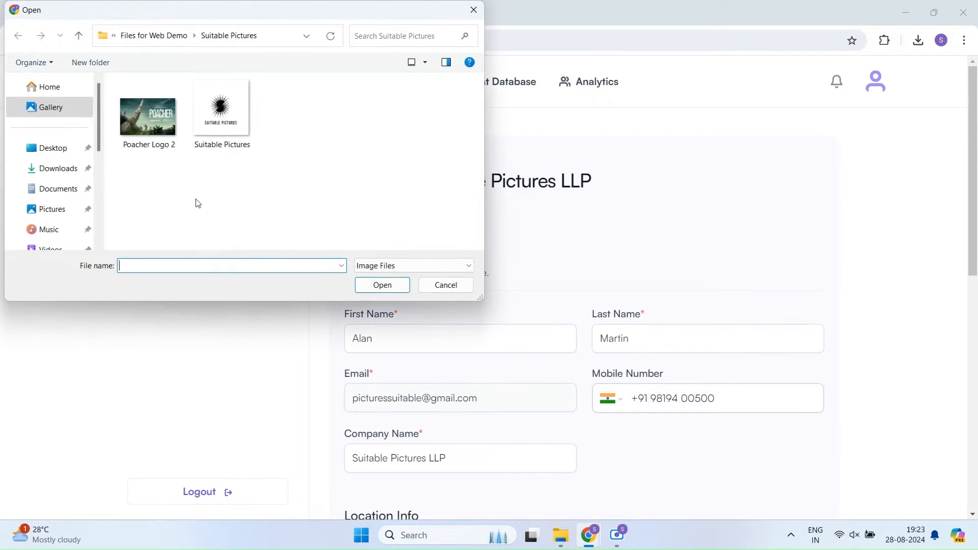
click(227, 107)
click(360, 283)
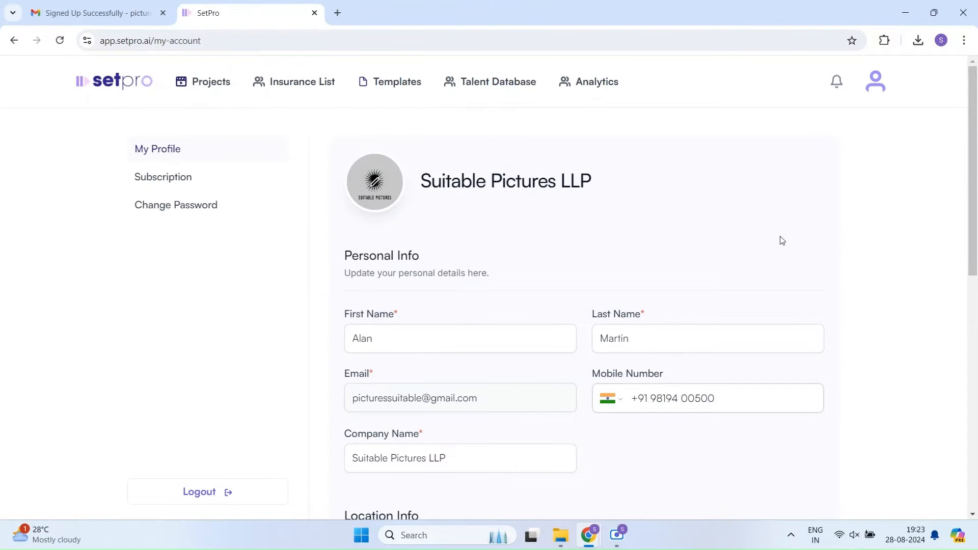
scroll(747, 244, down, 2)
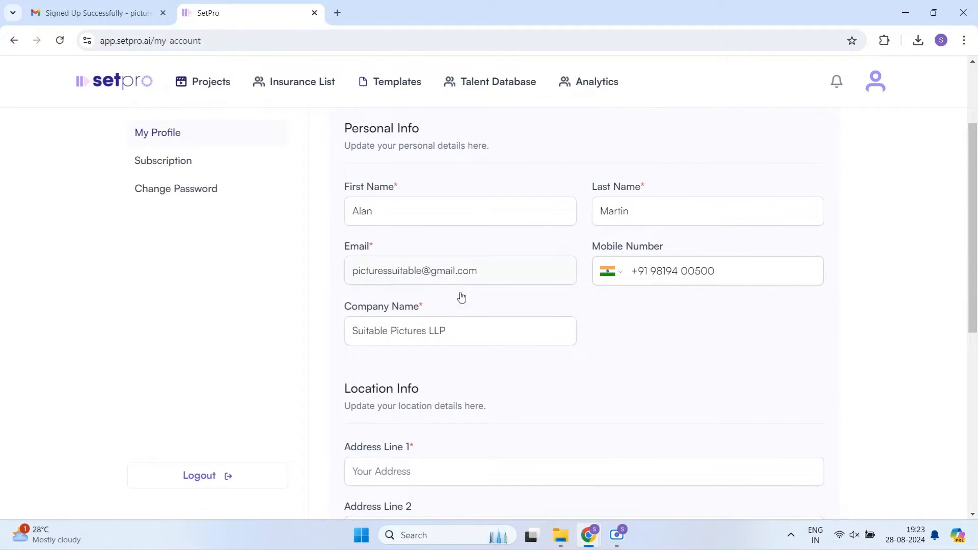
scroll(690, 325, down, 4)
Step: Fill in both profile address lines and set the state to Maharashtra
click(796, 281)
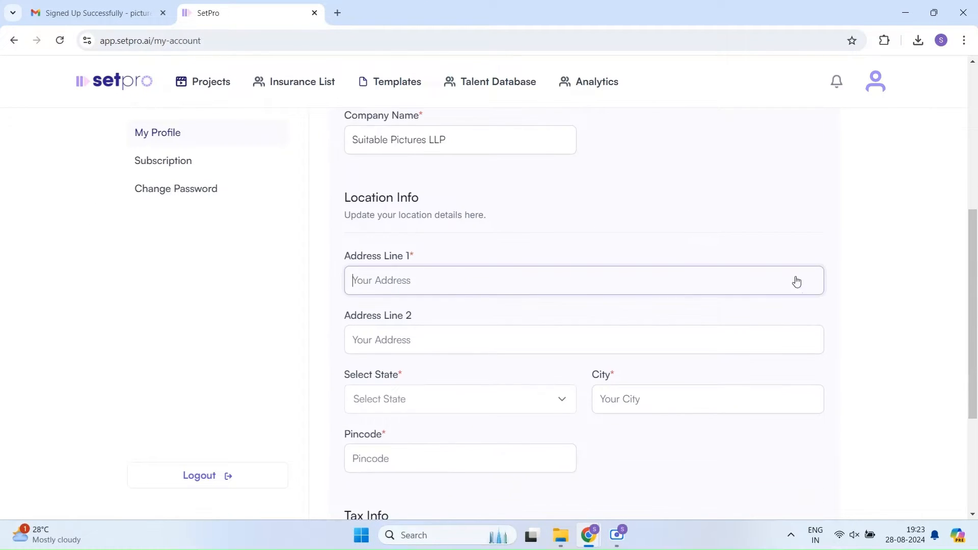
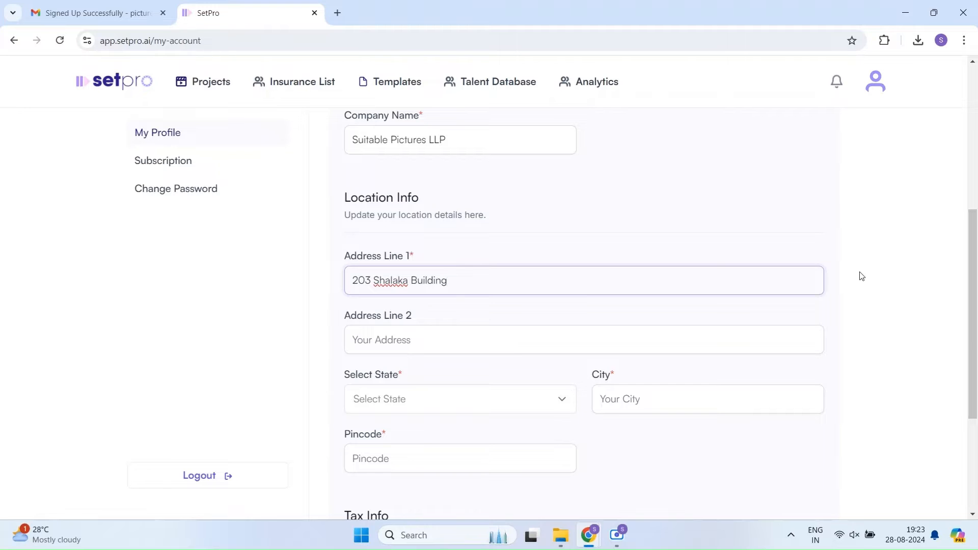
key(Tab)
text(S)
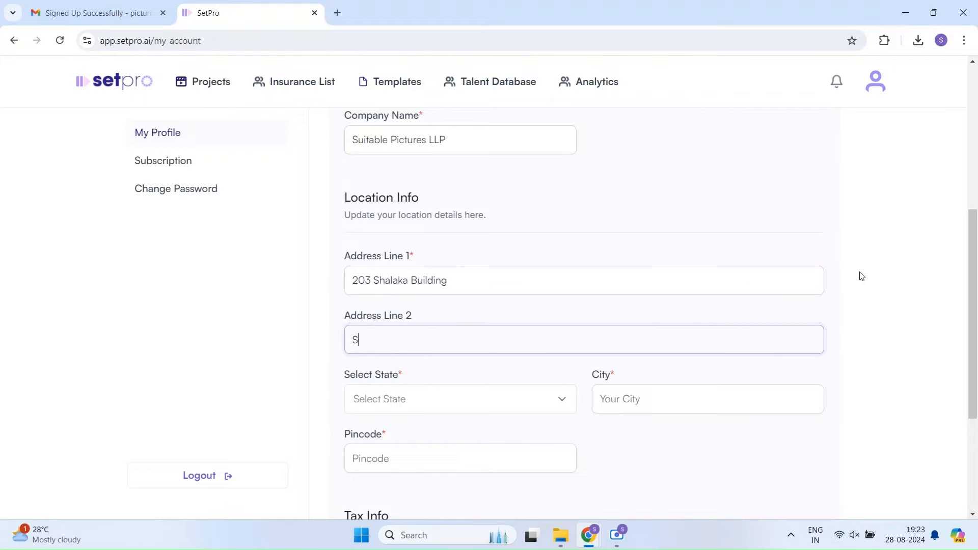
text(antacruz West)
scroll(744, 337, down, 1)
click(519, 341)
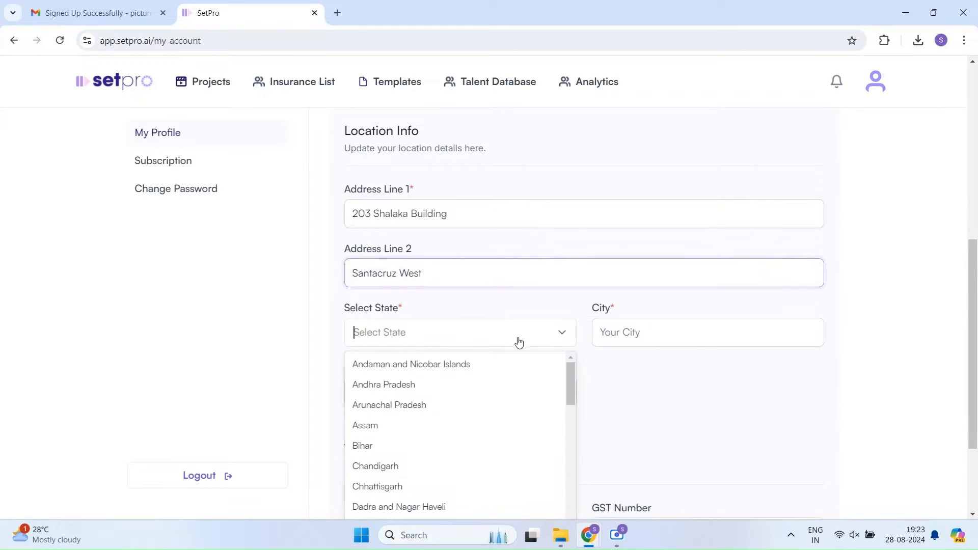
scroll(519, 341, down, 1)
scroll(489, 386, down, 3)
scroll(457, 453, down, 1)
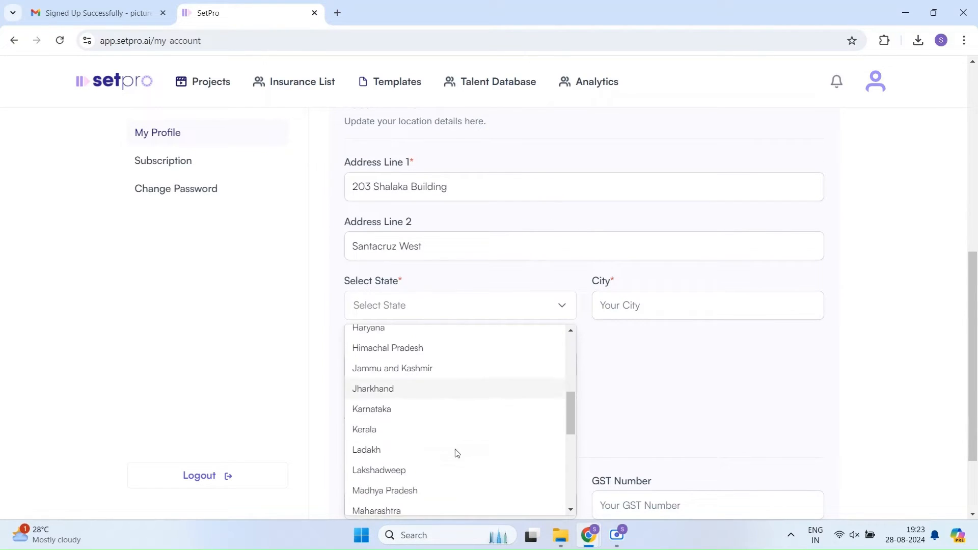
scroll(457, 453, down, 1)
click(393, 450)
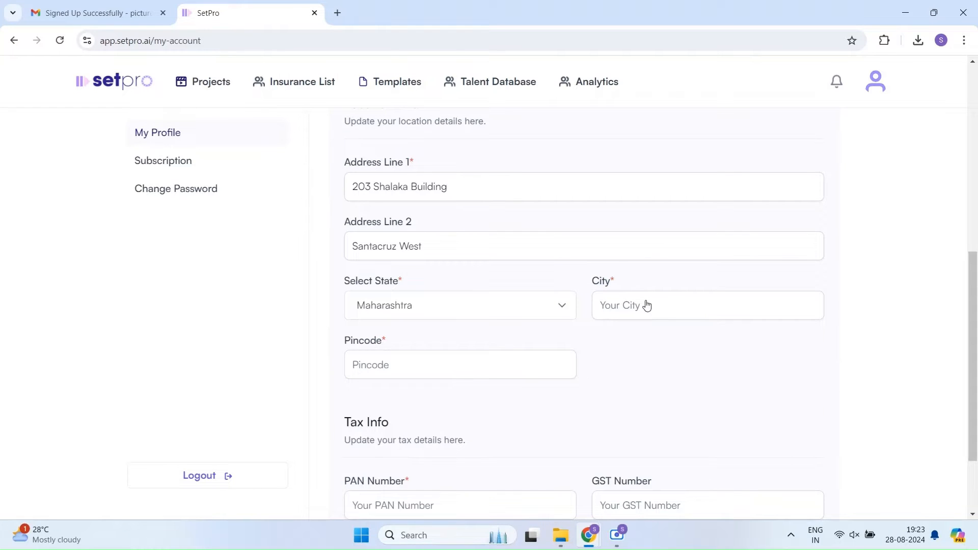
Step: Enter the city, pincode, PAN number and GST number in capital letters
click(646, 305)
text(Mumbai)
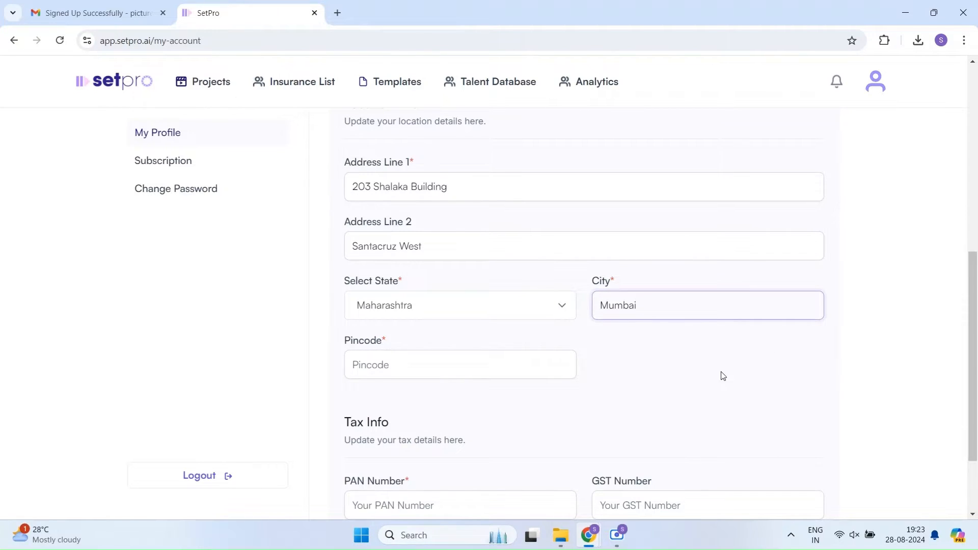
scroll(722, 375, down, 2)
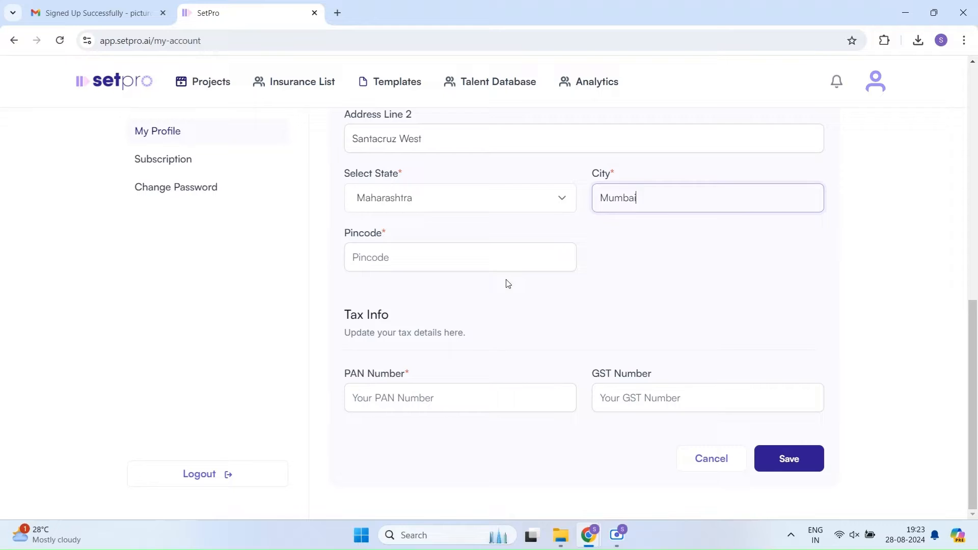
click(490, 257)
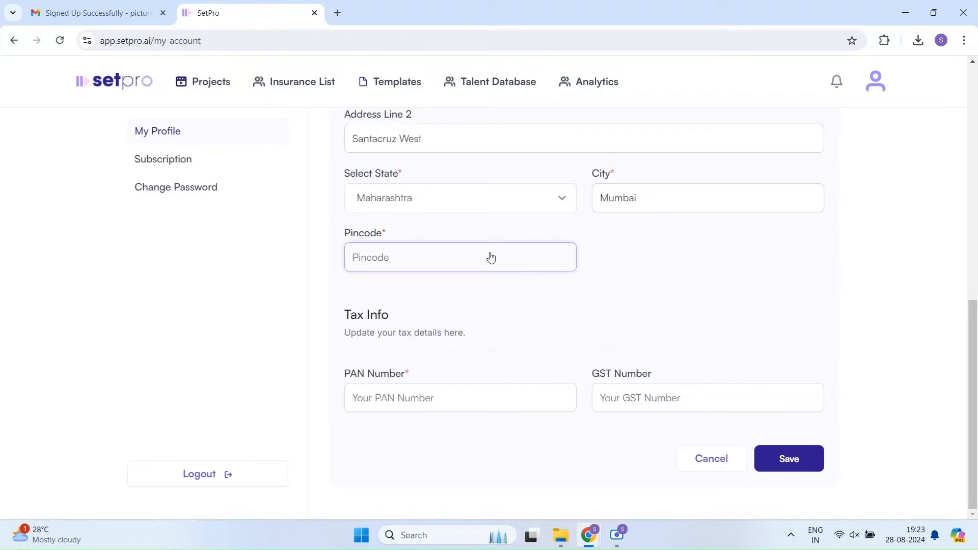
text(400054)
click(435, 398)
key(Caps_Lock)
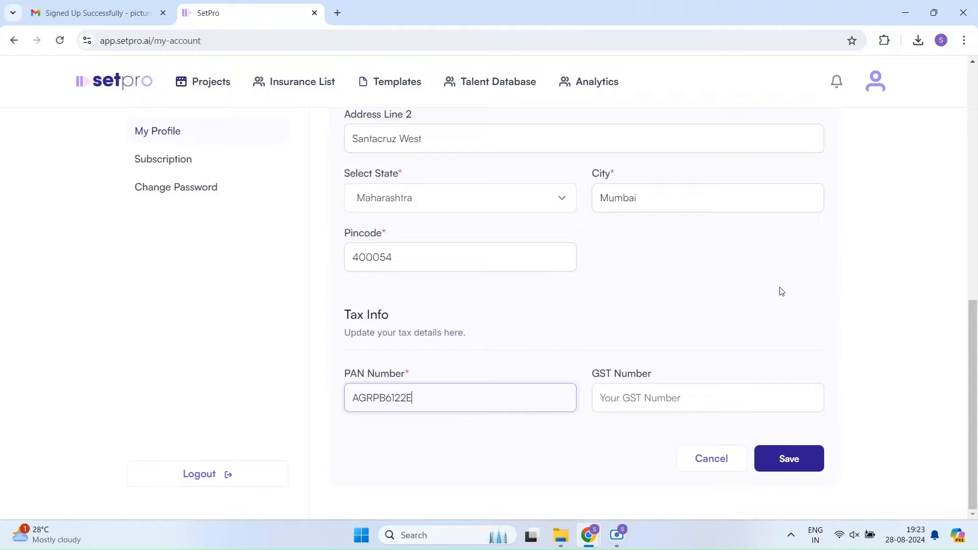
click(662, 403)
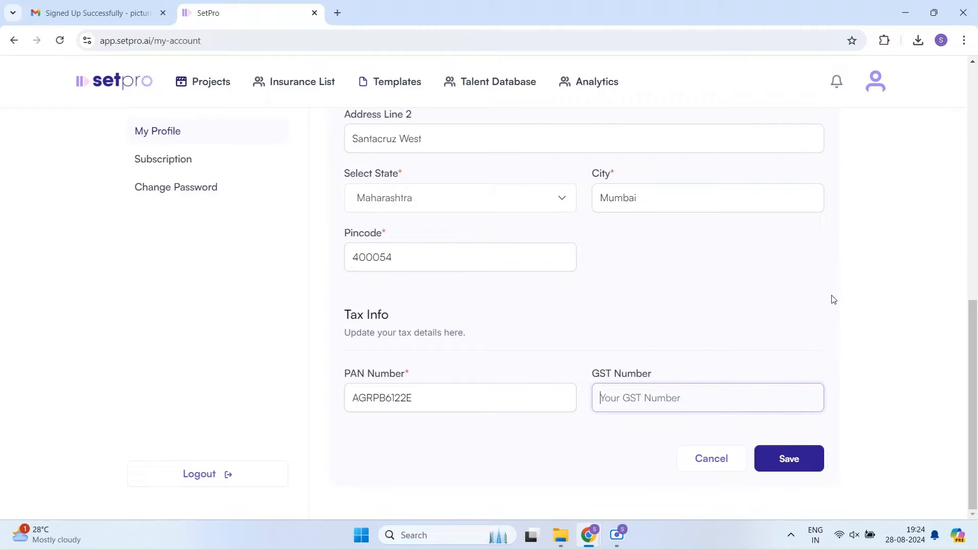
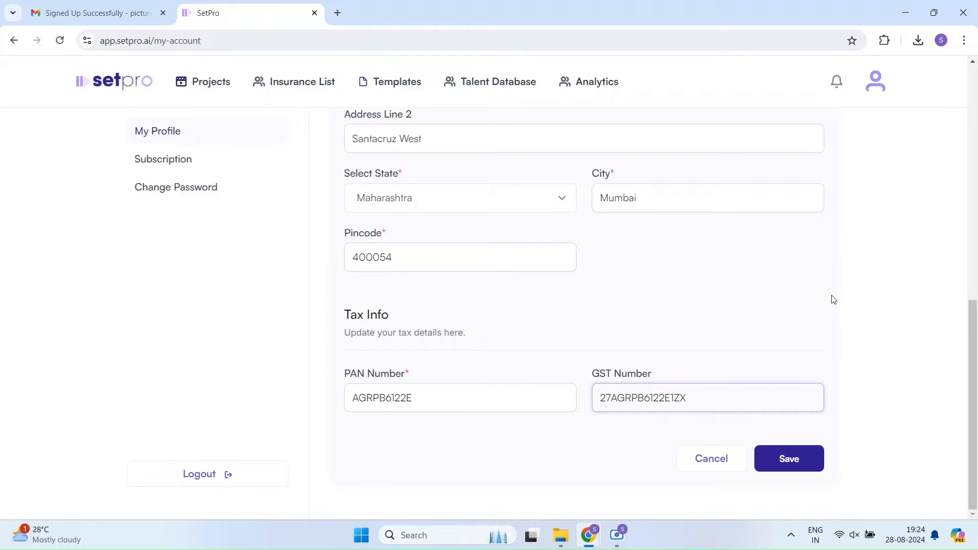
key(Caps_Lock)
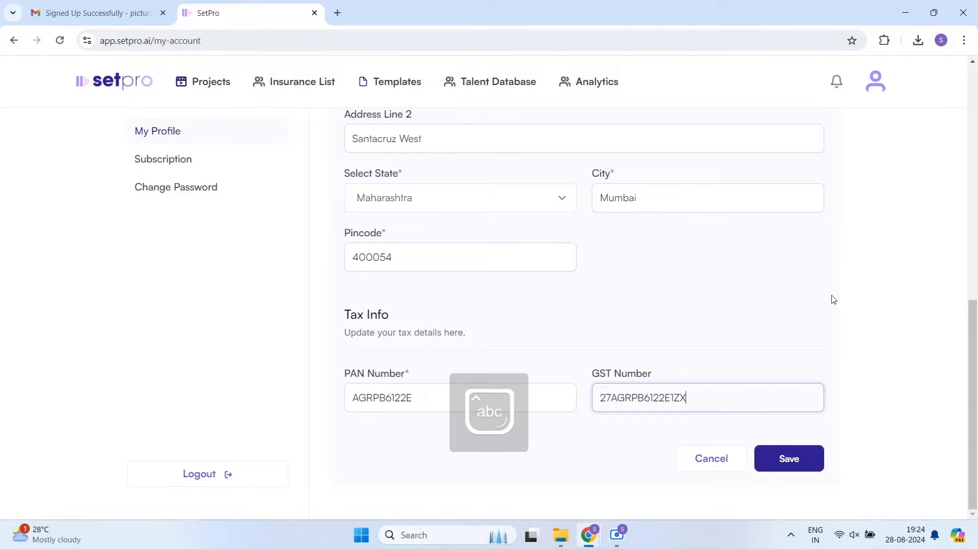
Step: Save the profile, dismiss the confirmation and return to the Projects page
click(801, 462)
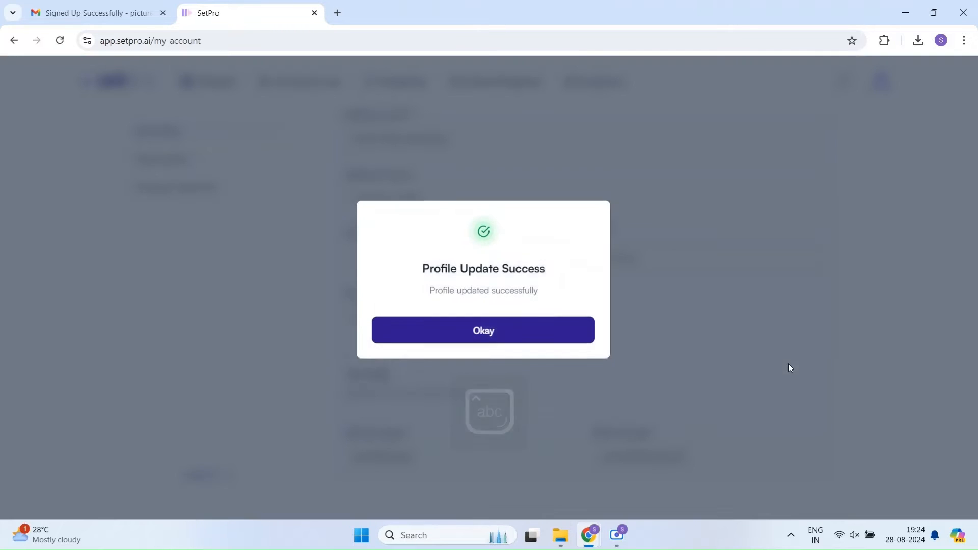
click(487, 340)
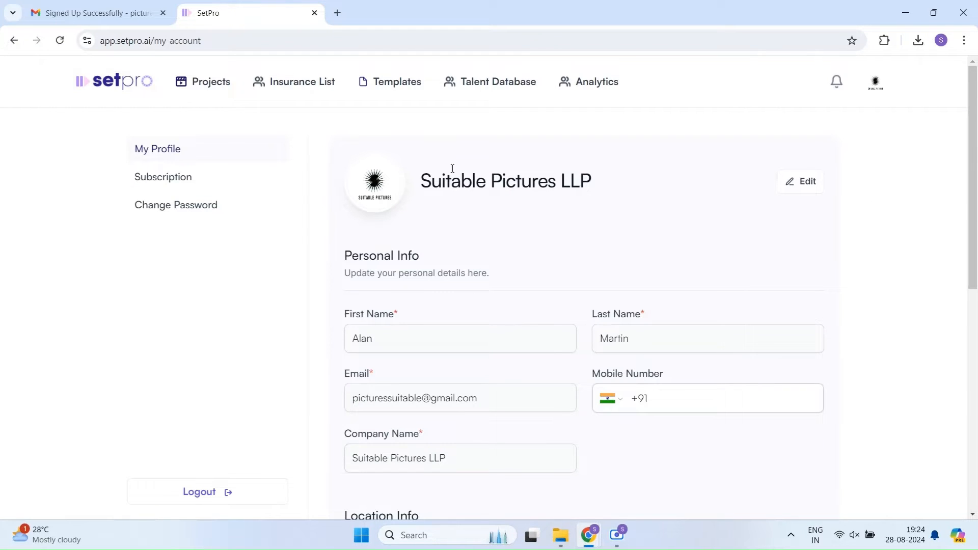
click(206, 83)
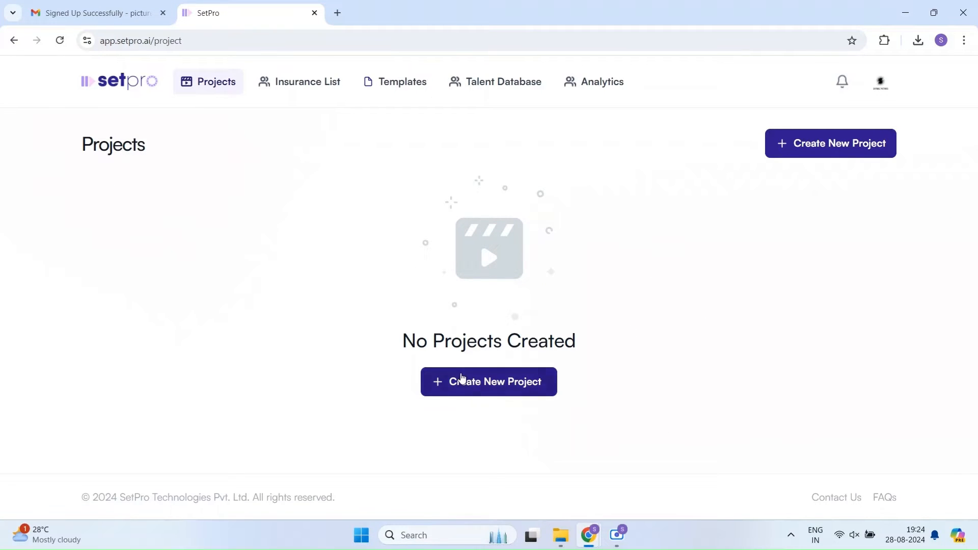
click(475, 382)
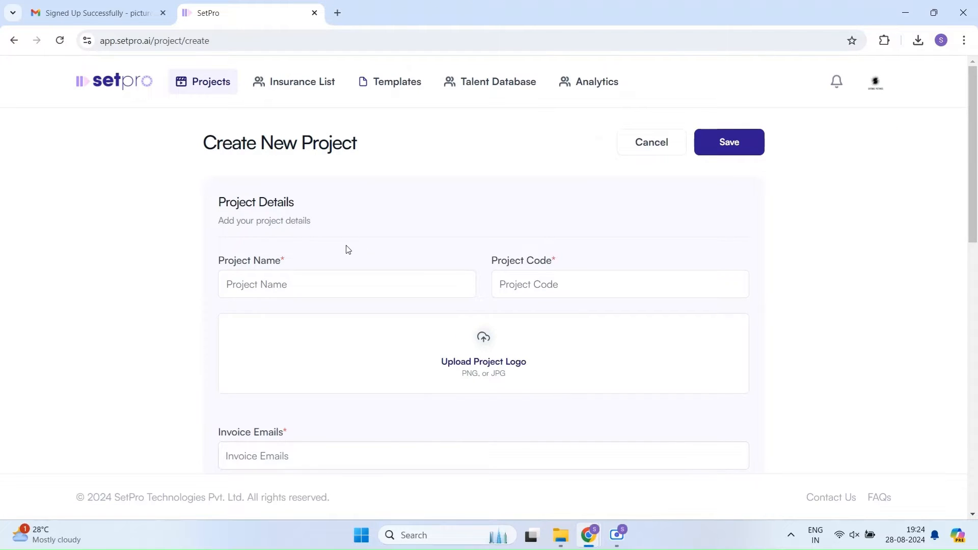
scroll(421, 212, down, 2)
scroll(421, 212, up, 2)
click(295, 286)
text(Poacher)
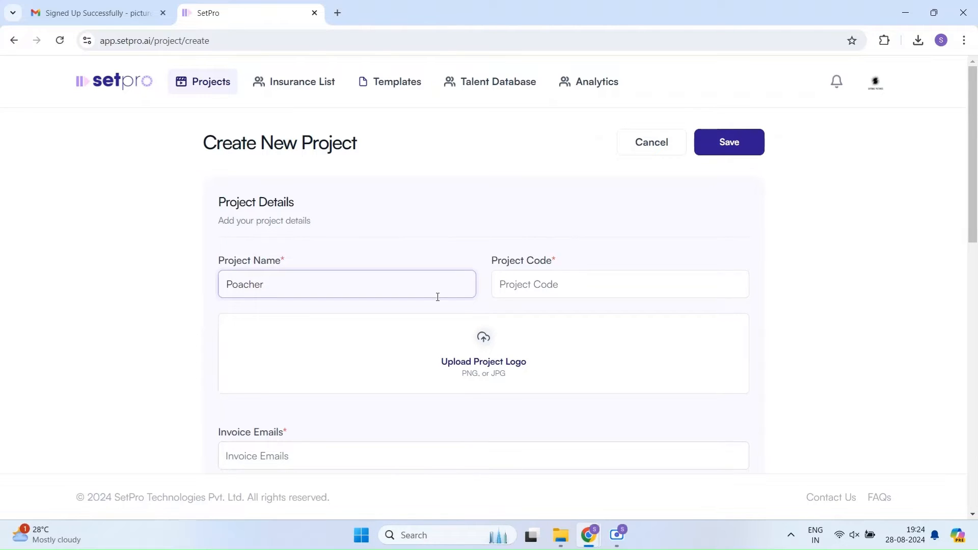
click(530, 285)
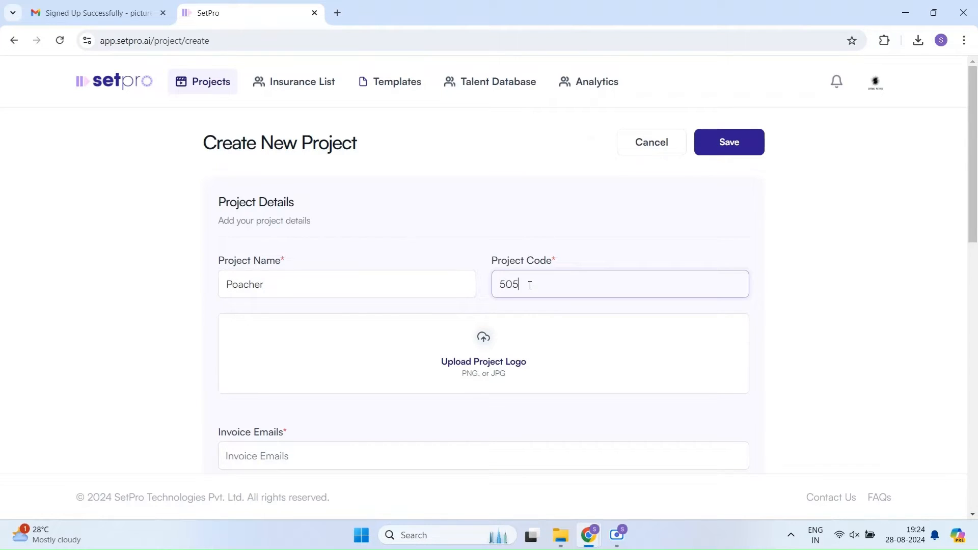
Step: Attach Poacher Logo 2.png as the project logo, adjusting its crop before saving
scroll(873, 270, down, 1)
click(384, 271)
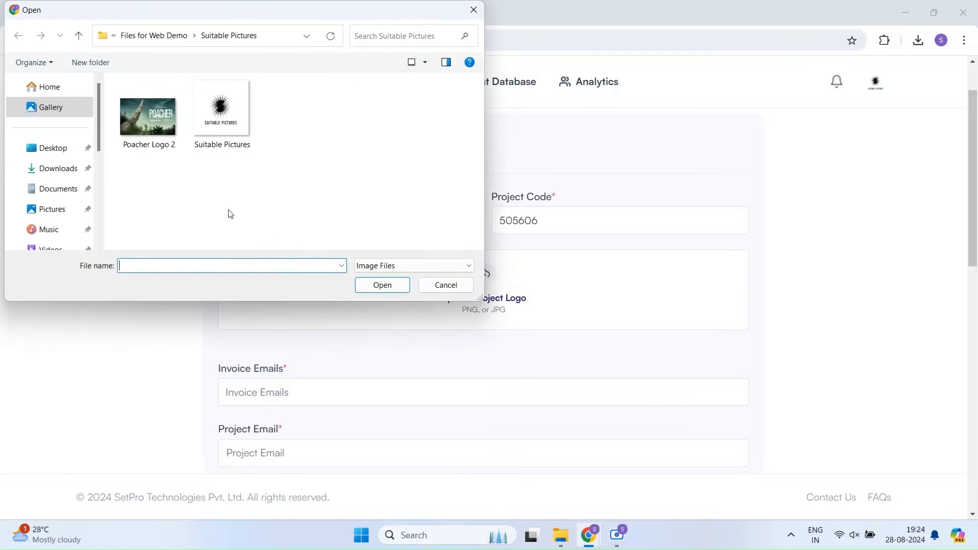
click(149, 118)
click(368, 281)
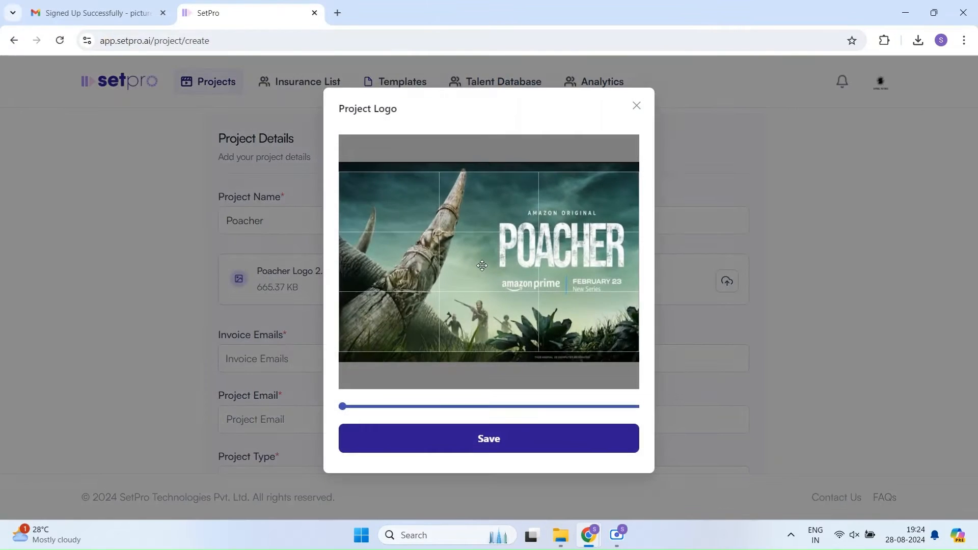
drag(481, 271, 481, 273)
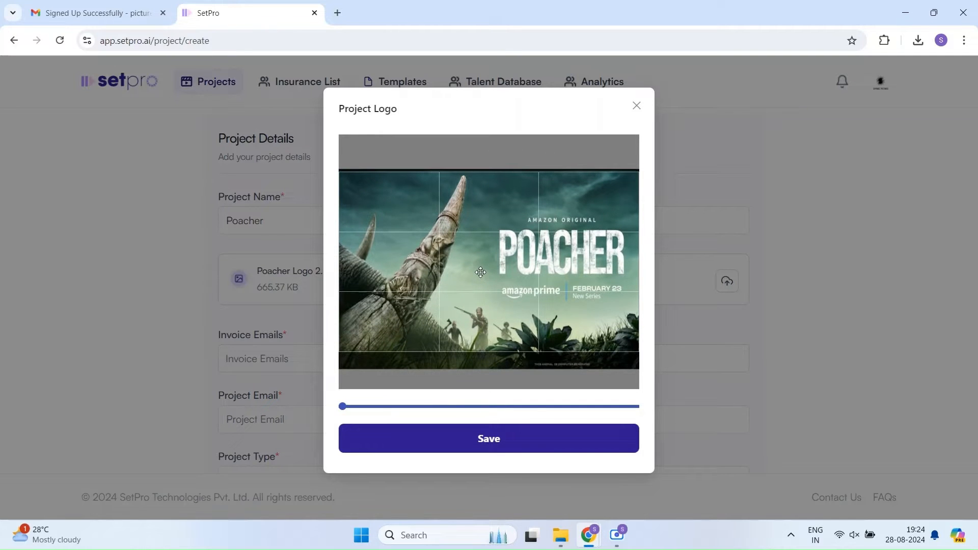
click(497, 440)
Step: Enter the project's invoice and project e-mail addresses and choose Webseries as the project type
scroll(810, 276, down, 3)
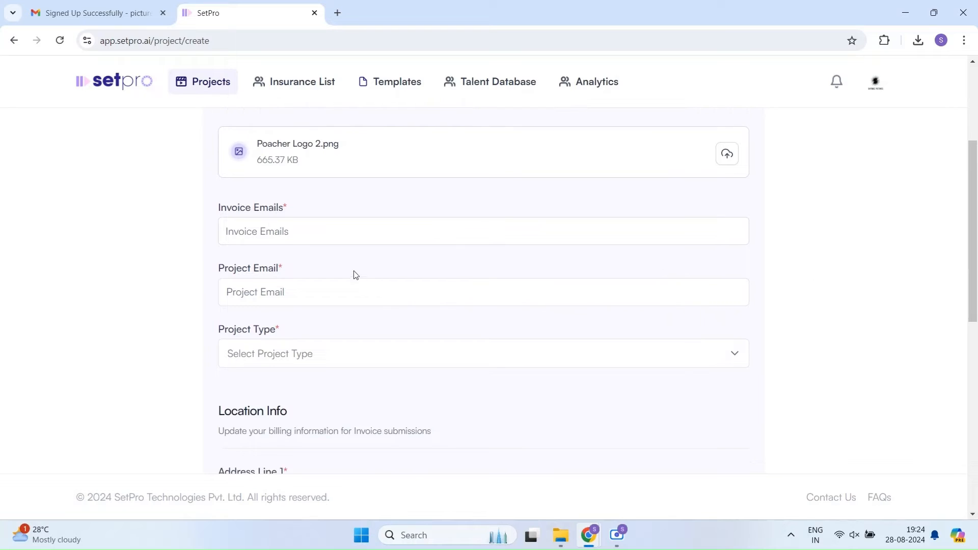
click(343, 231)
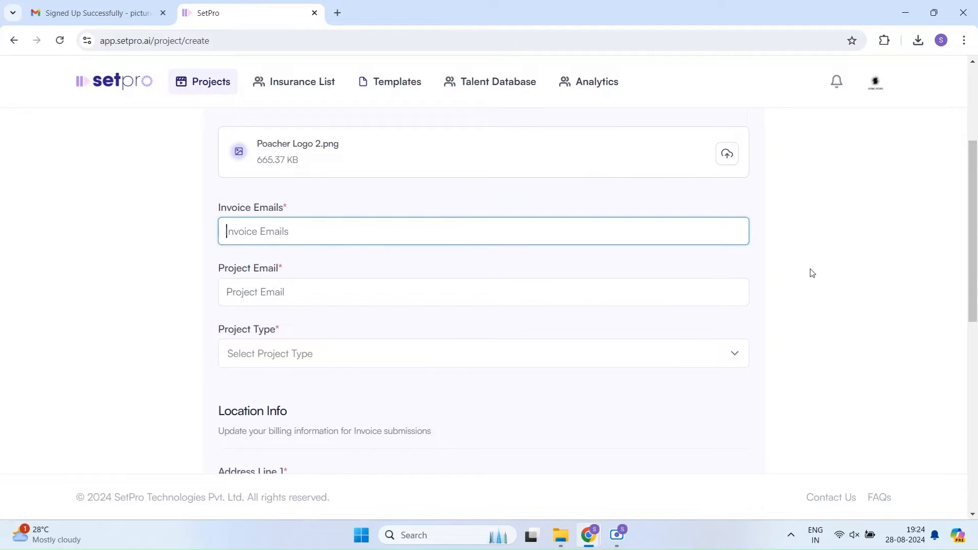
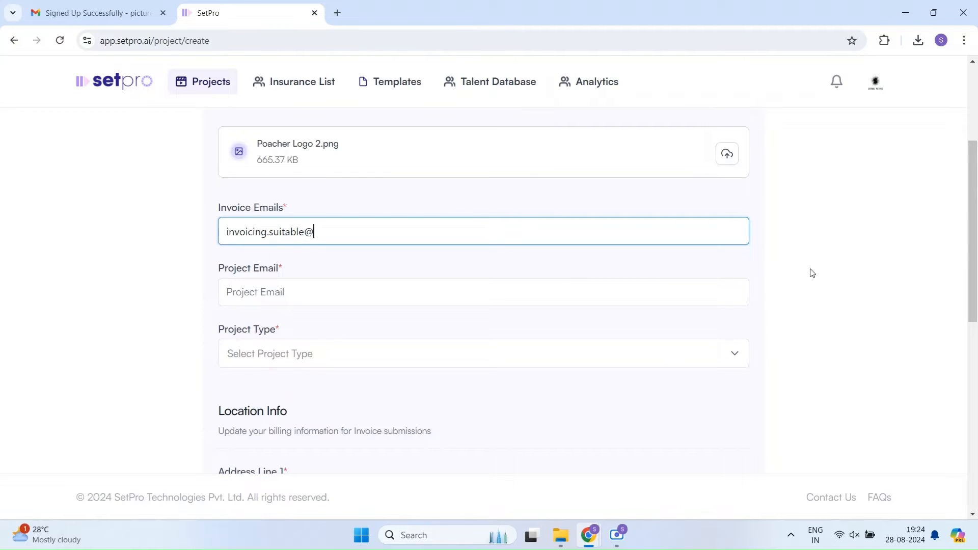
key(Tab)
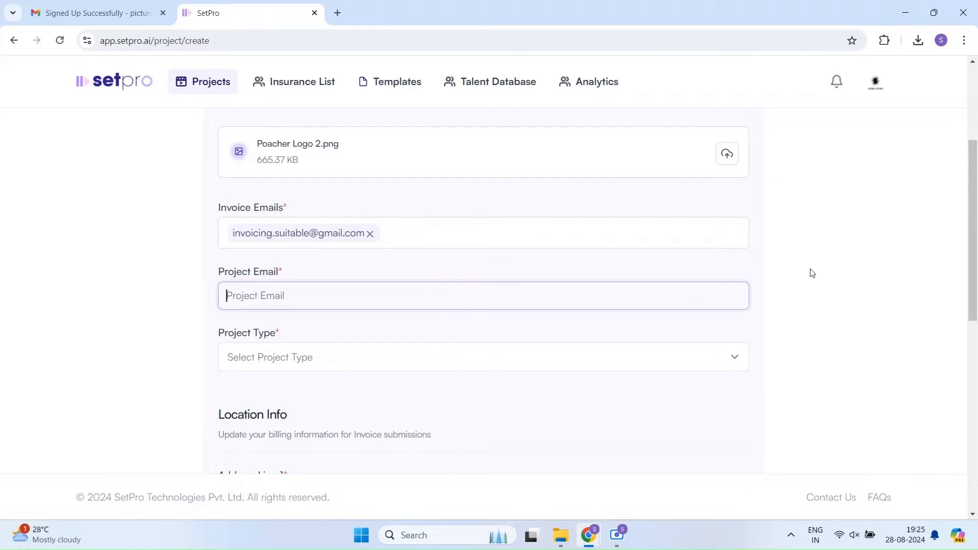
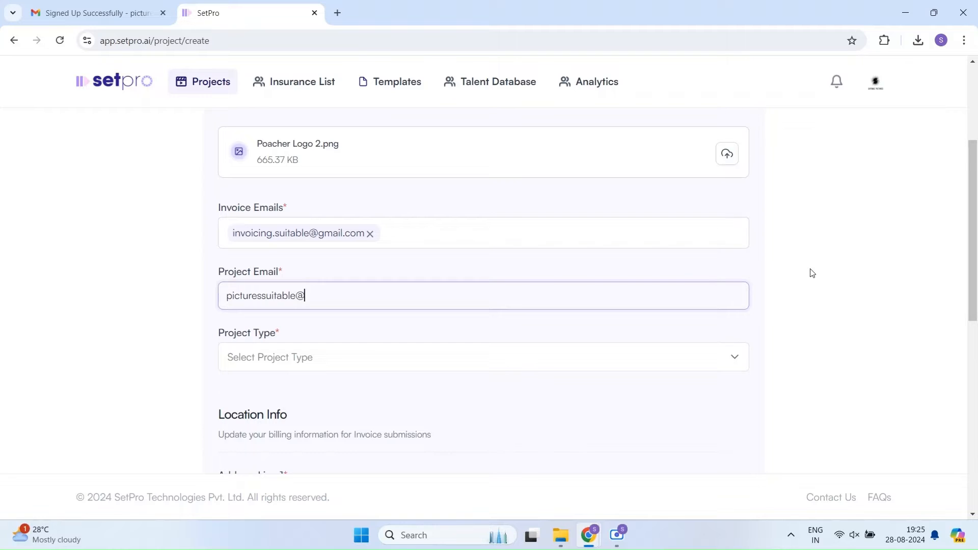
key(Tab)
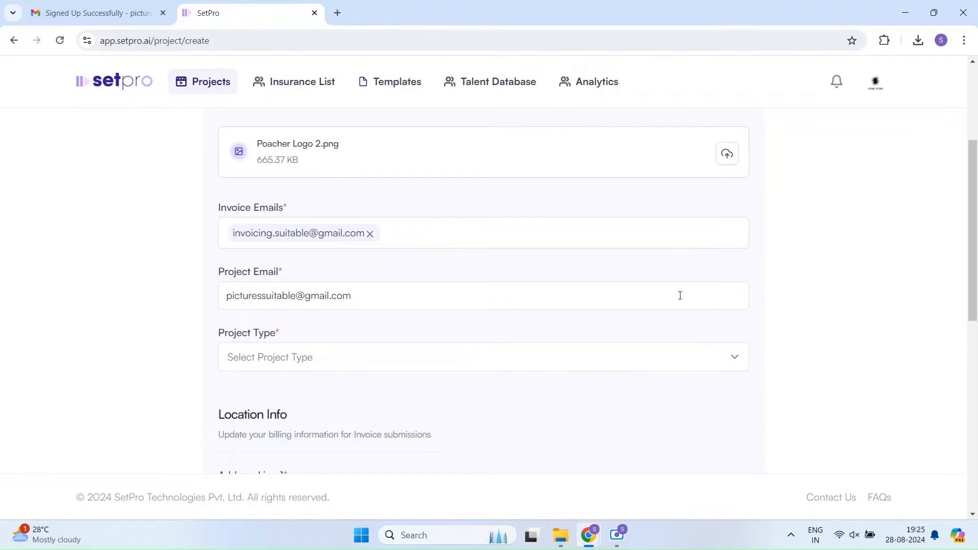
scroll(469, 319, down, 1)
click(367, 232)
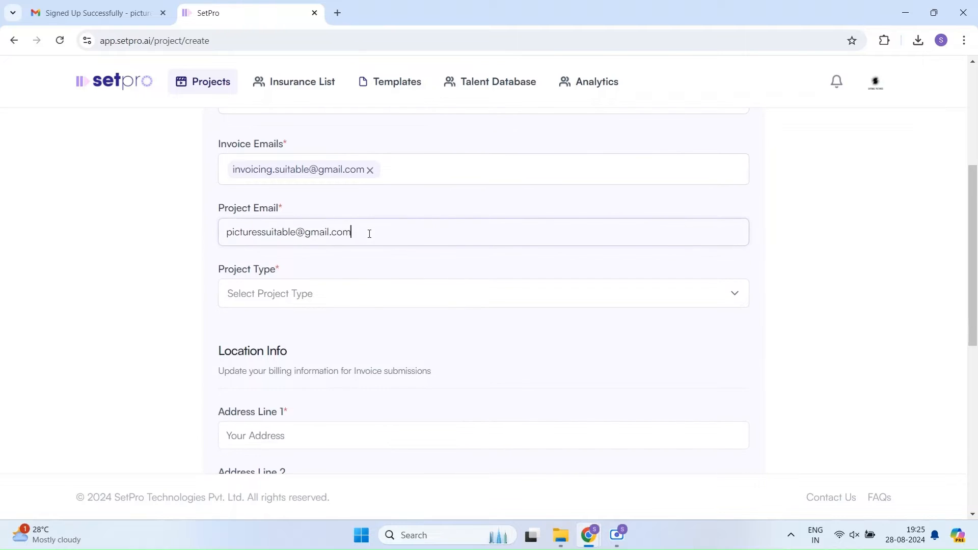
click(358, 299)
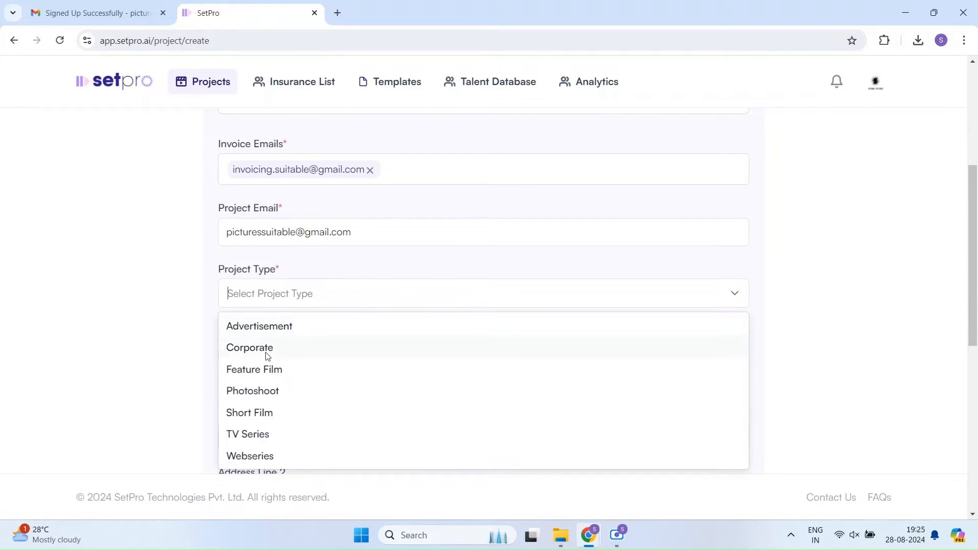
click(261, 456)
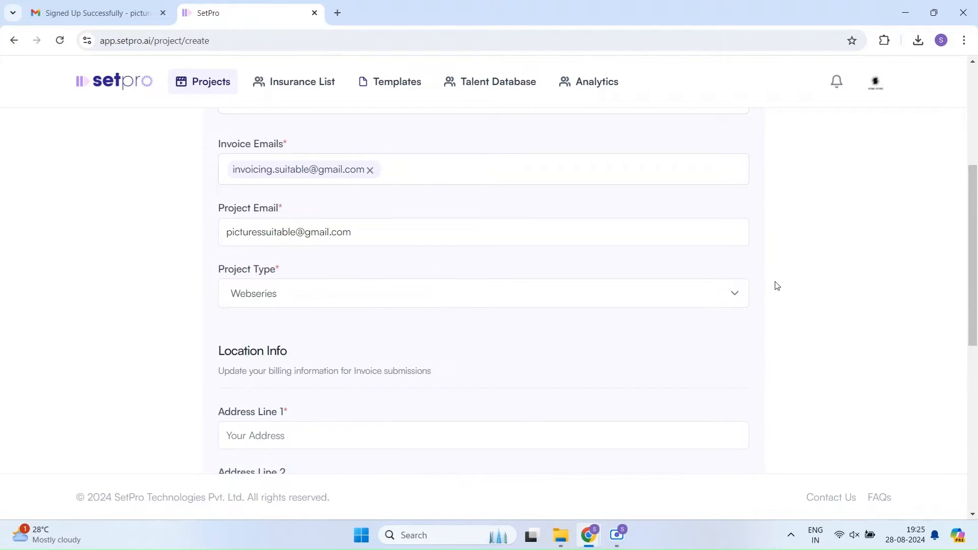
scroll(810, 293, down, 3)
Step: Fill in both project address lines and select Maharashtra as the state
click(315, 240)
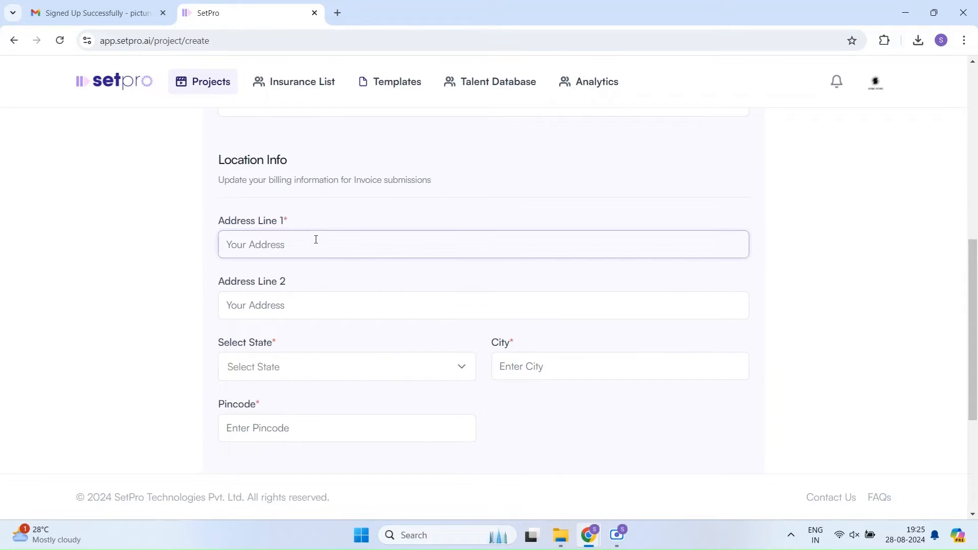
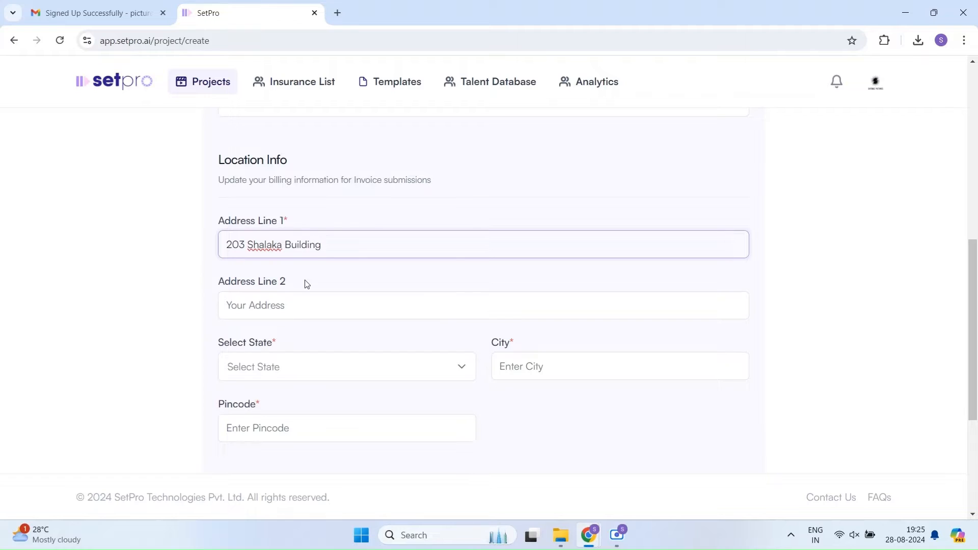
click(321, 303)
text(Sa)
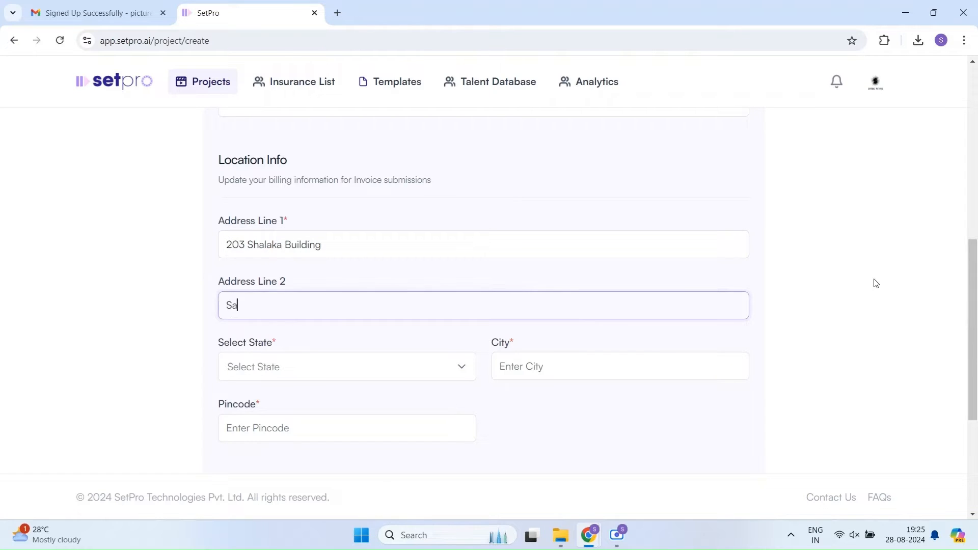
text(ntacruz WE)
scroll(329, 275, down, 2)
click(330, 238)
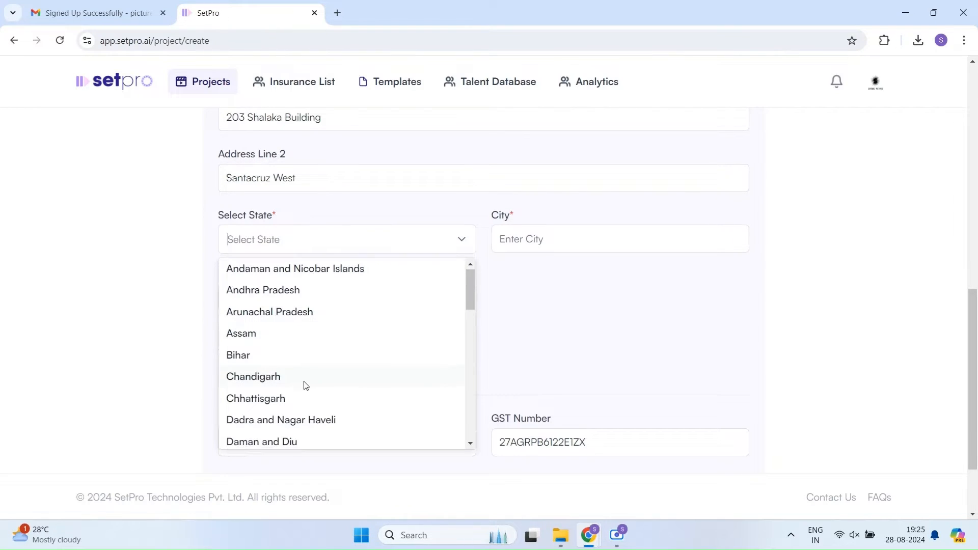
scroll(304, 385, down, 5)
scroll(294, 399, down, 1)
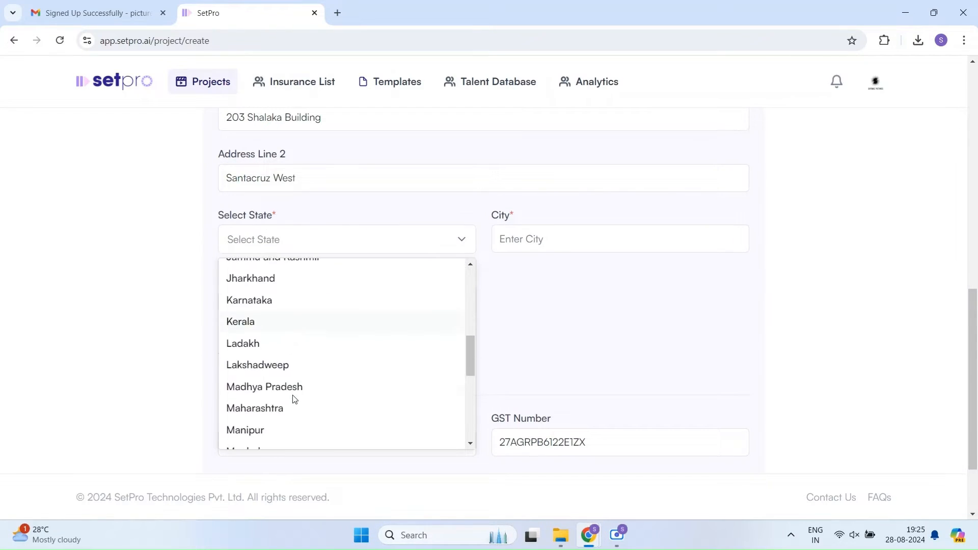
click(275, 408)
Step: Enter city Mumbai and the pincode, then save the new project
click(563, 238)
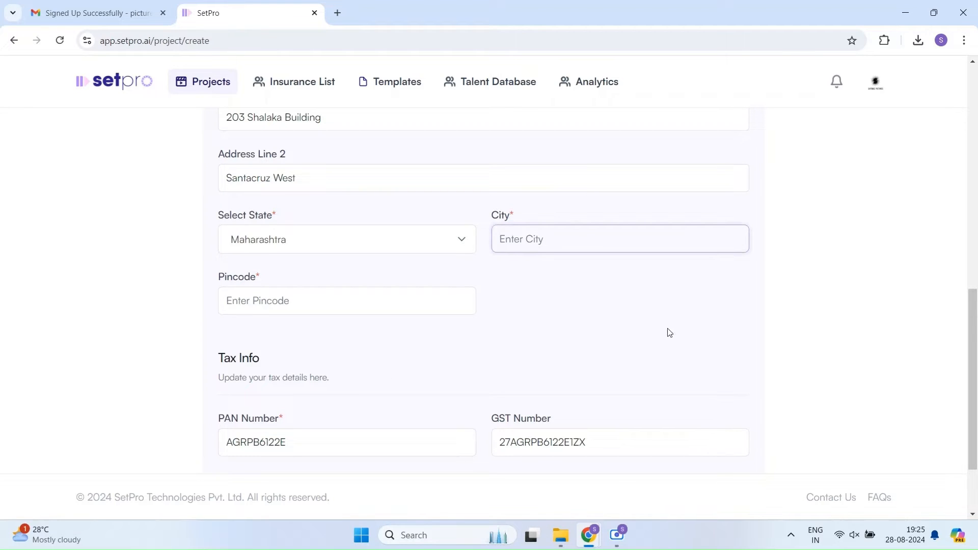
text(Mumbai)
click(359, 307)
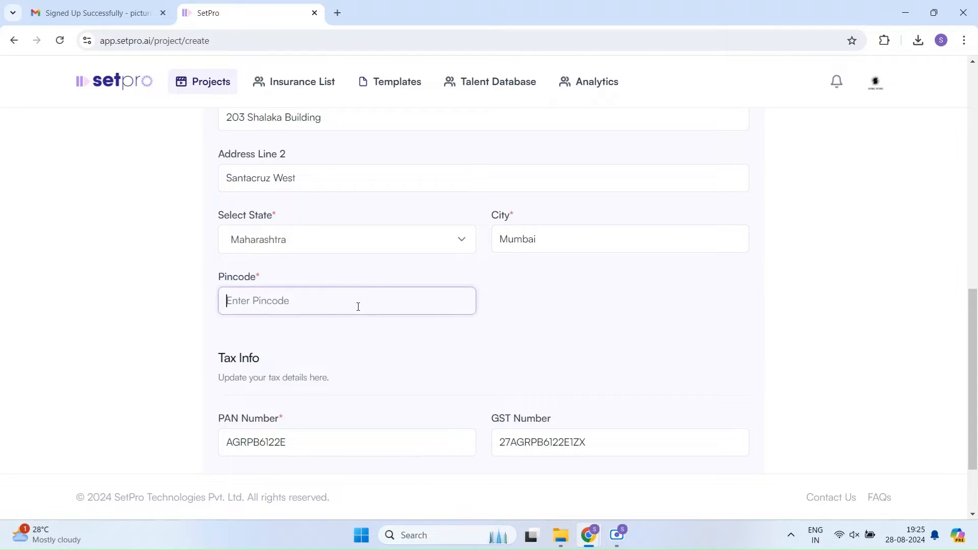
text(400054)
scroll(483, 338, down, 2)
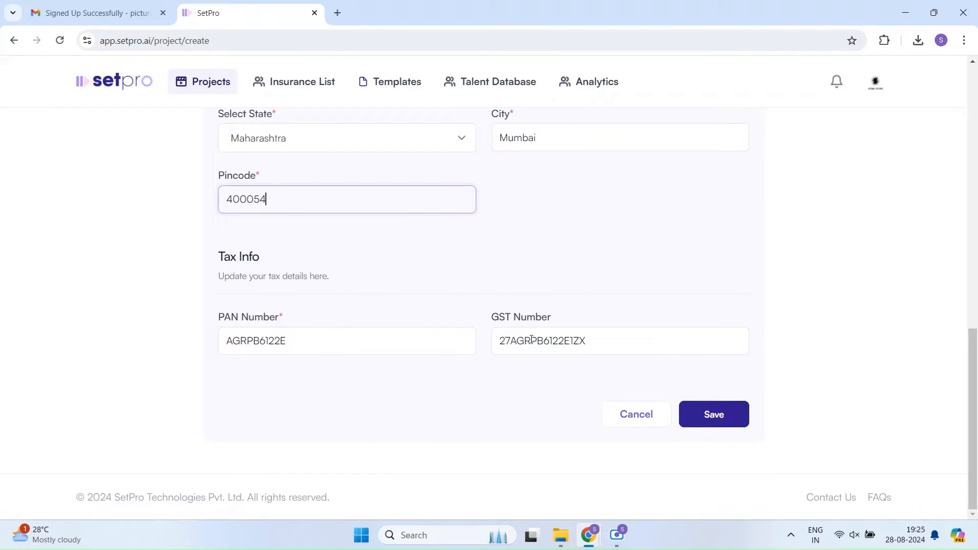
click(713, 416)
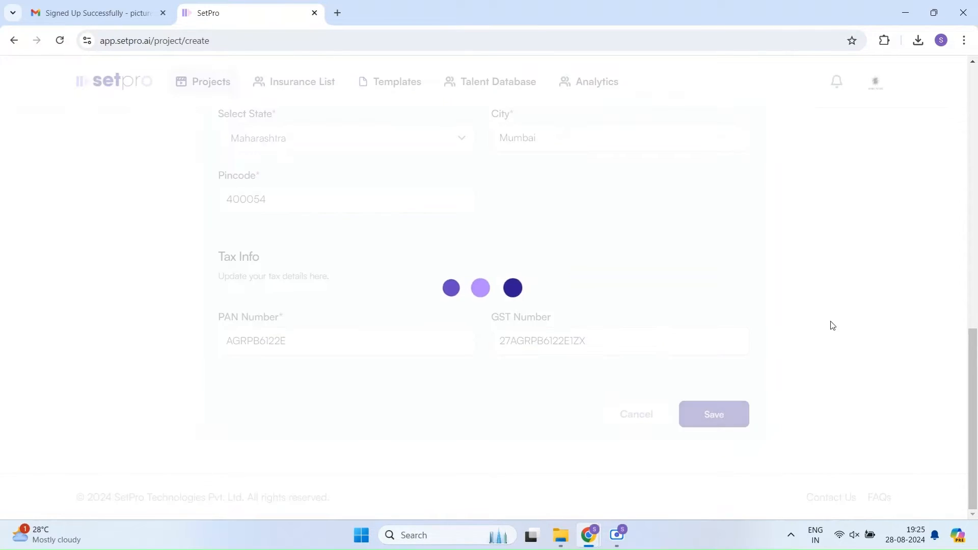
Step: Dismiss the project-created confirmation and open the Poacher project's details page
click(472, 339)
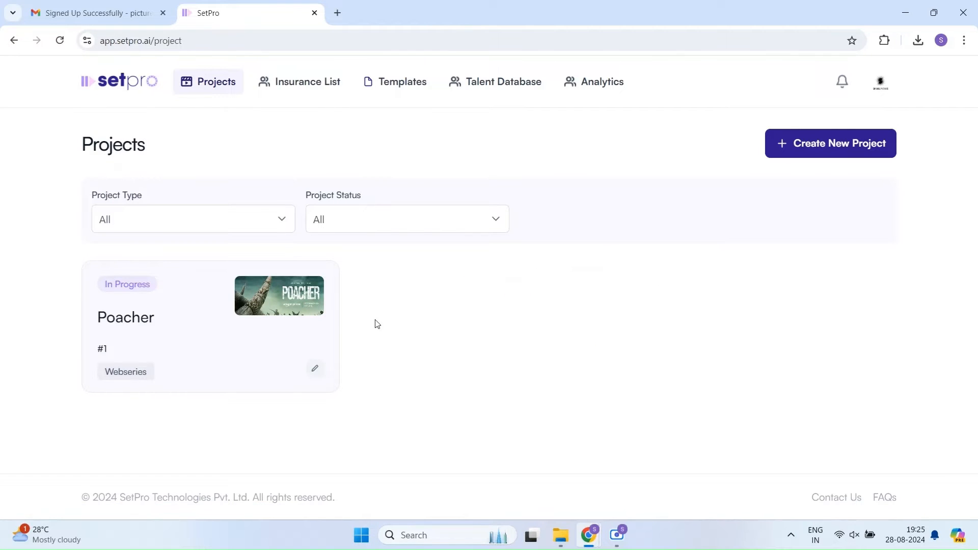
click(198, 333)
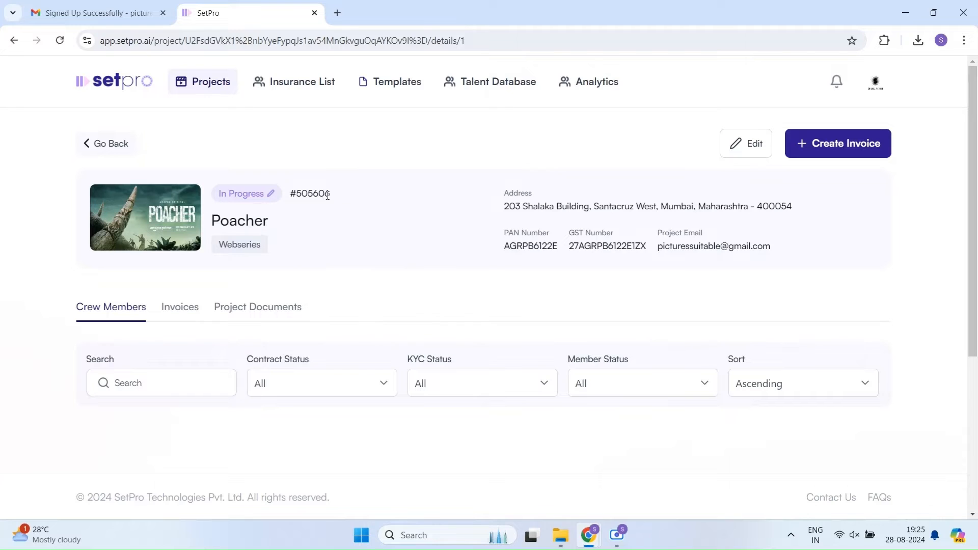
drag(343, 196, 299, 193)
click(298, 236)
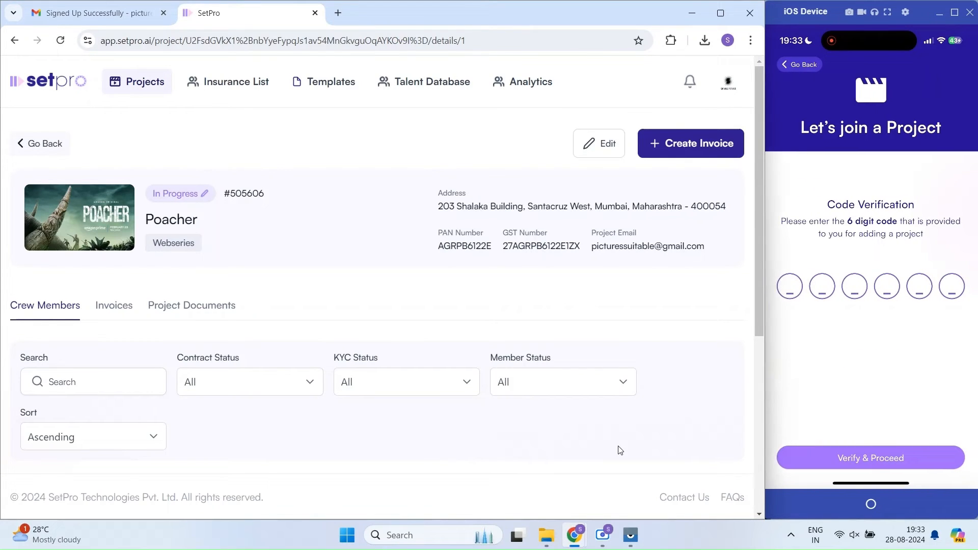
triple_click(234, 191)
click(352, 226)
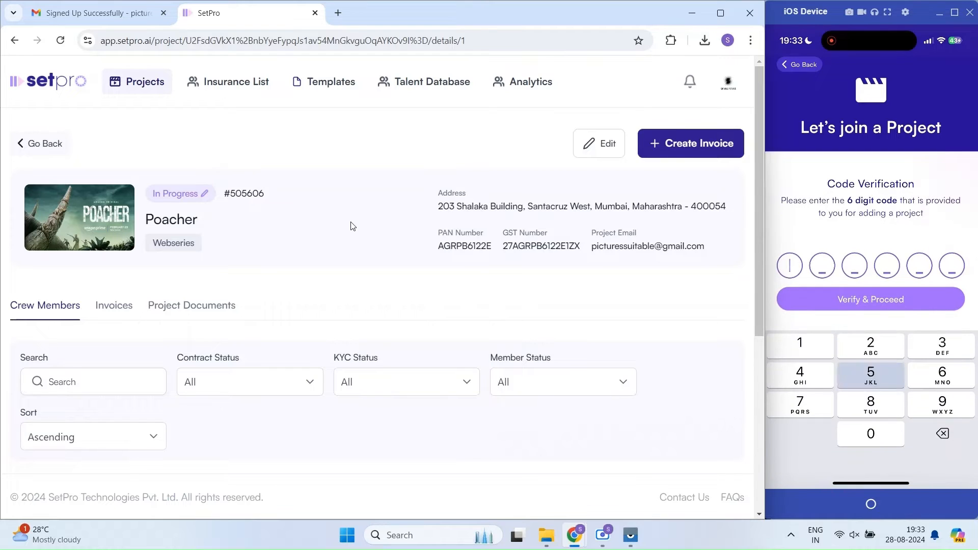
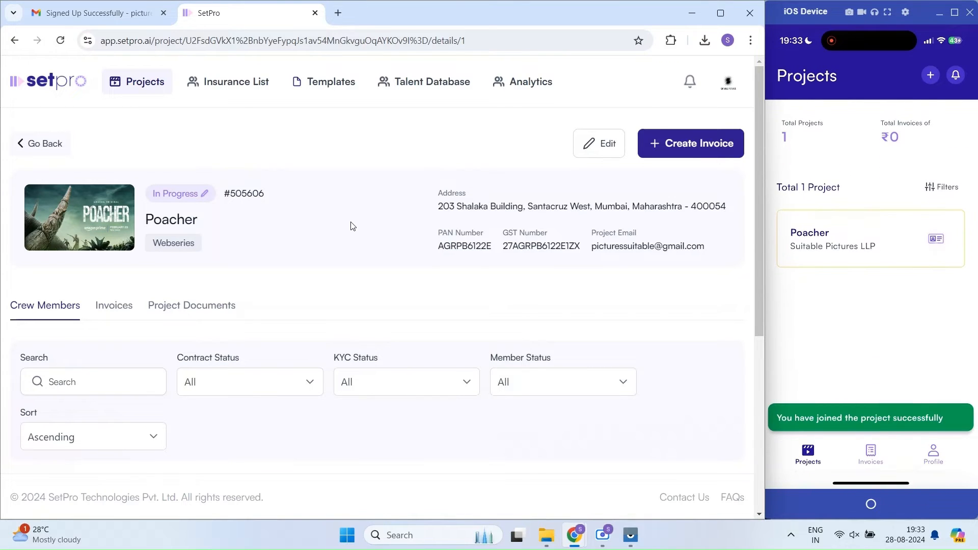
Step: Return to the projects list and open Poacher from the new-member notification
click(61, 145)
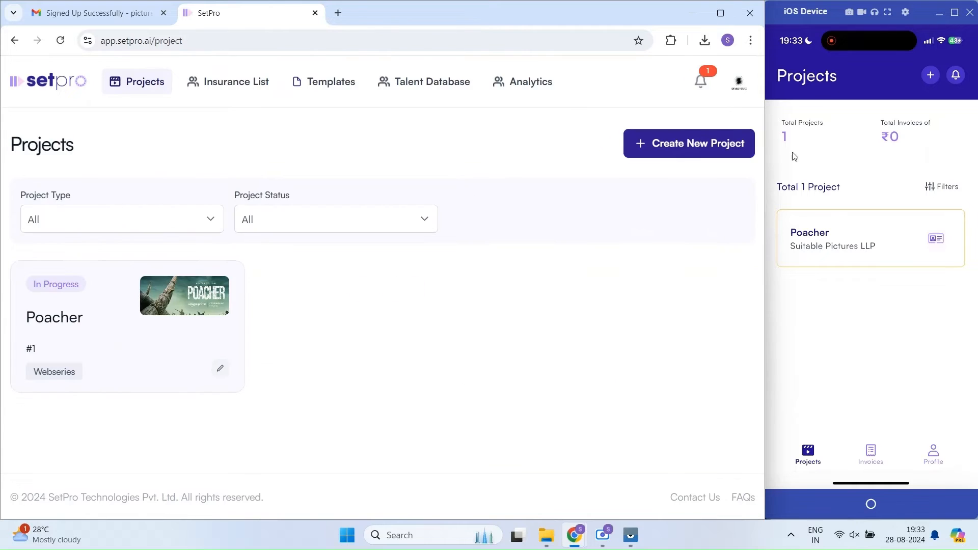
click(702, 83)
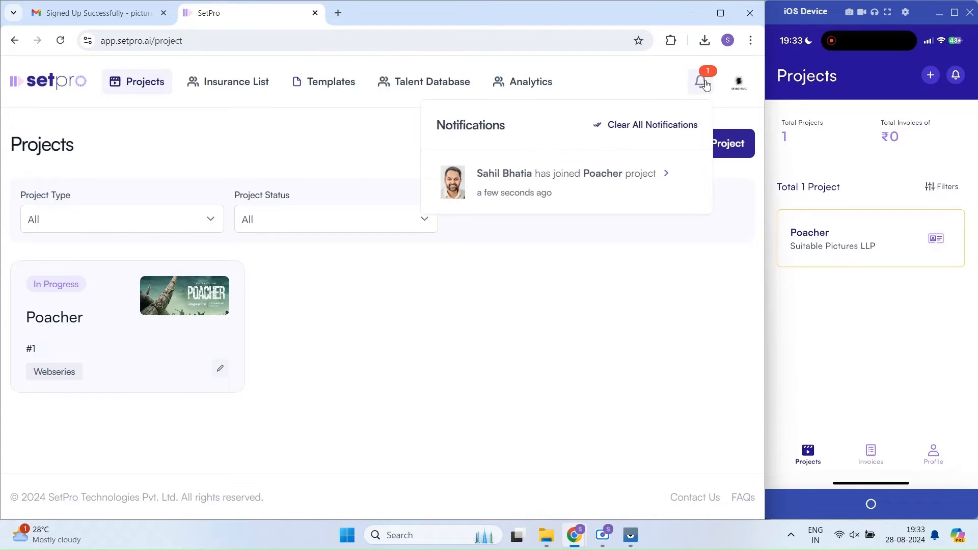
click(578, 188)
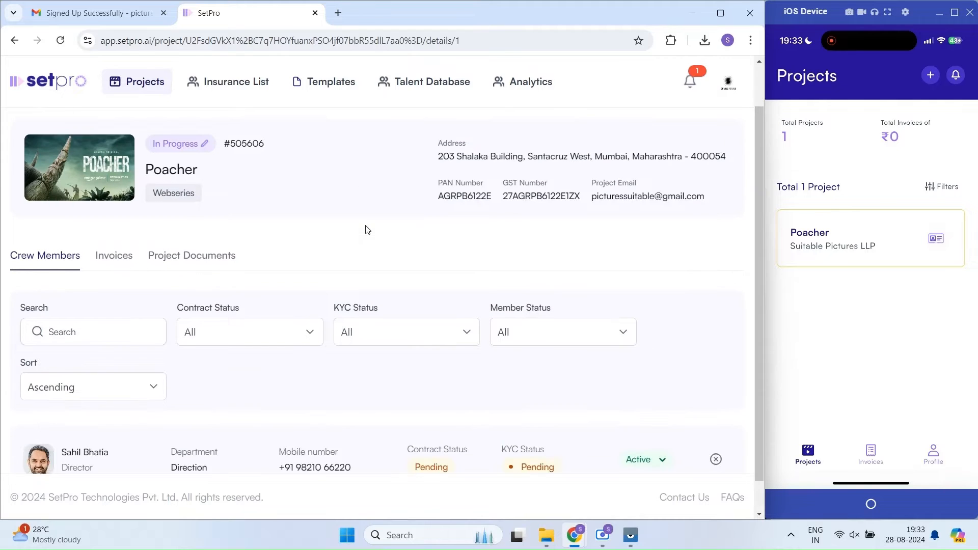
Step: Open the Director's Crew Details page, showing KYC still Pending
scroll(366, 229, down, 2)
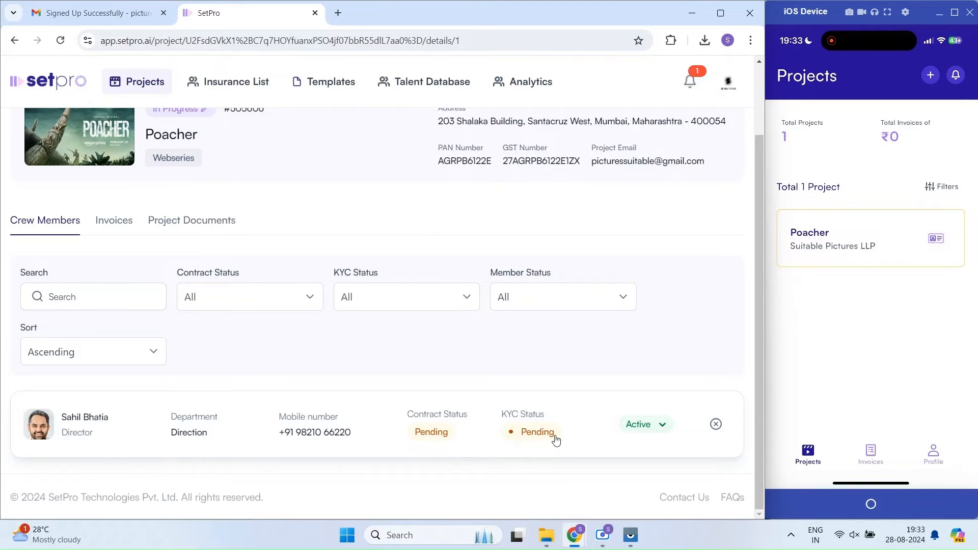
click(244, 436)
scroll(345, 279, down, 3)
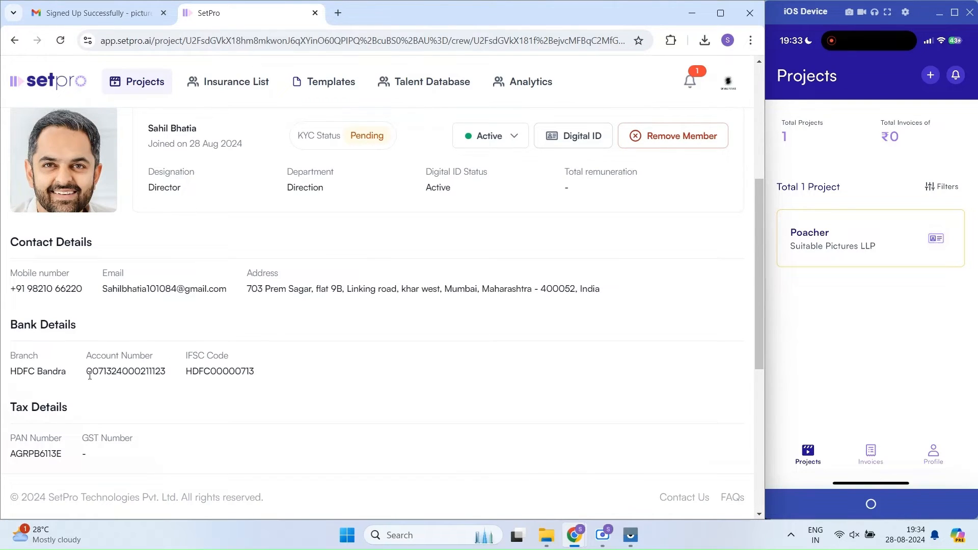
scroll(89, 376, down, 1)
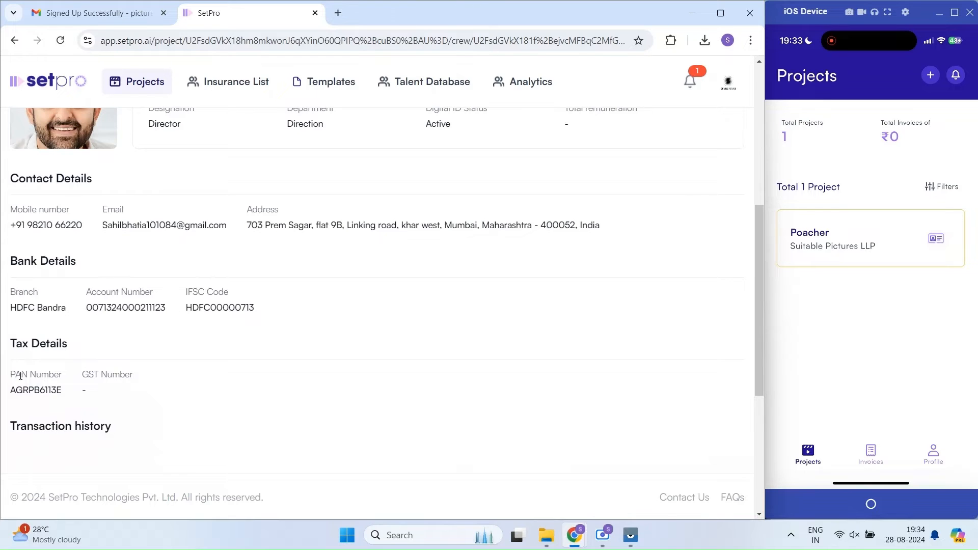
scroll(194, 392, down, 2)
scroll(229, 387, up, 3)
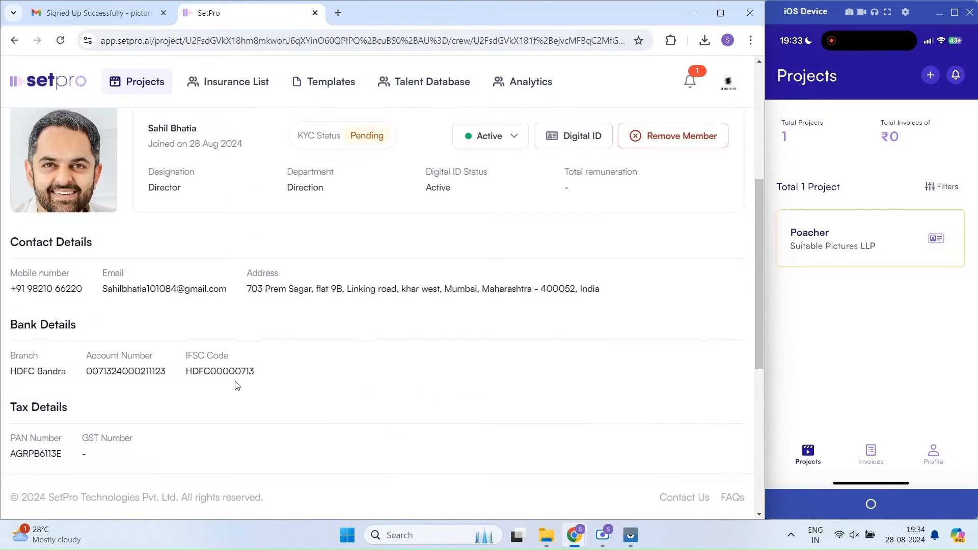
scroll(266, 314, up, 2)
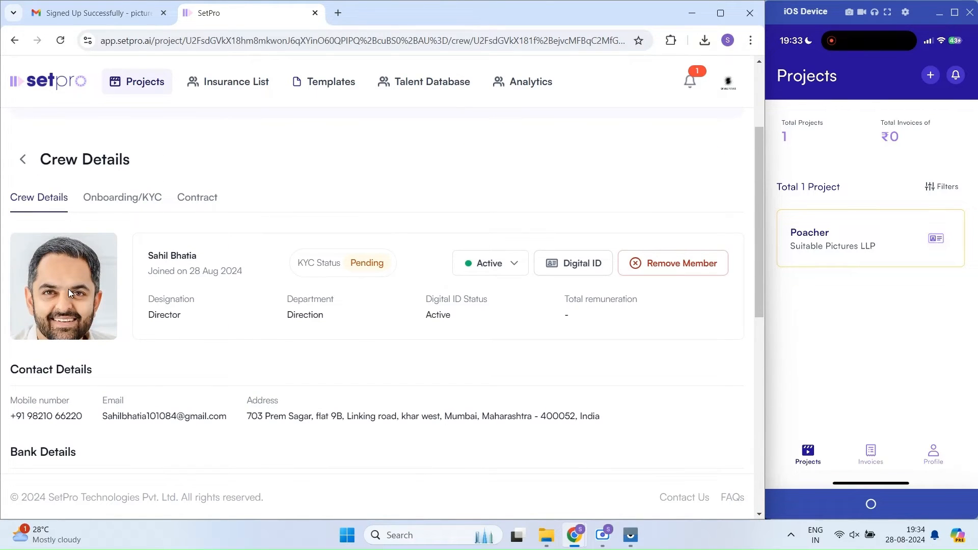
Step: Approve the Director's documents on the Onboarding/KYC tab, then go back to Crew Details
click(125, 202)
scroll(436, 194, down, 3)
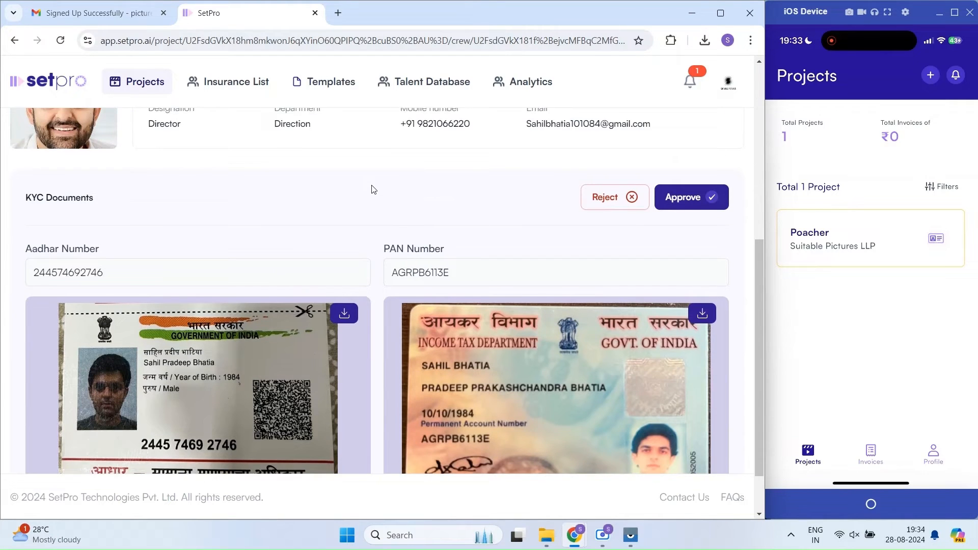
scroll(373, 189, down, 1)
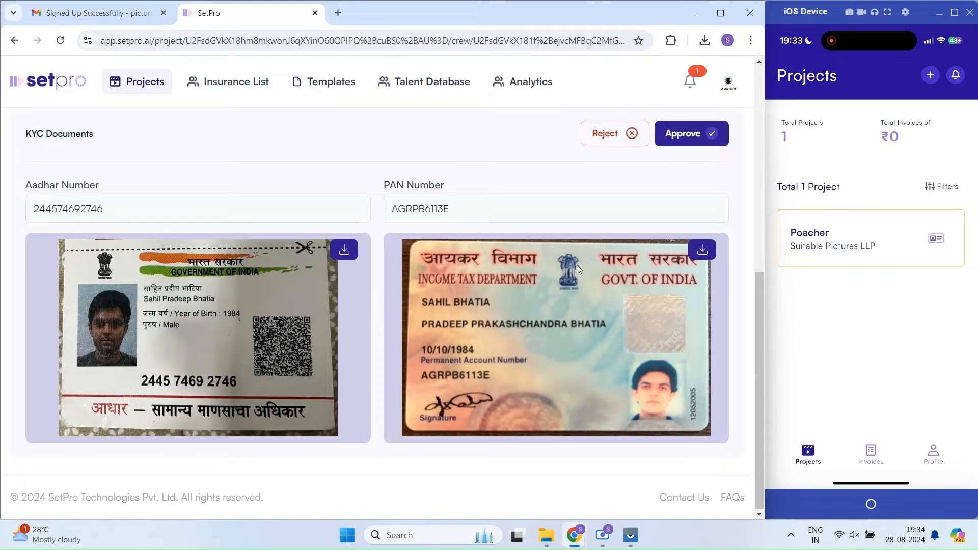
scroll(529, 197, up, 1)
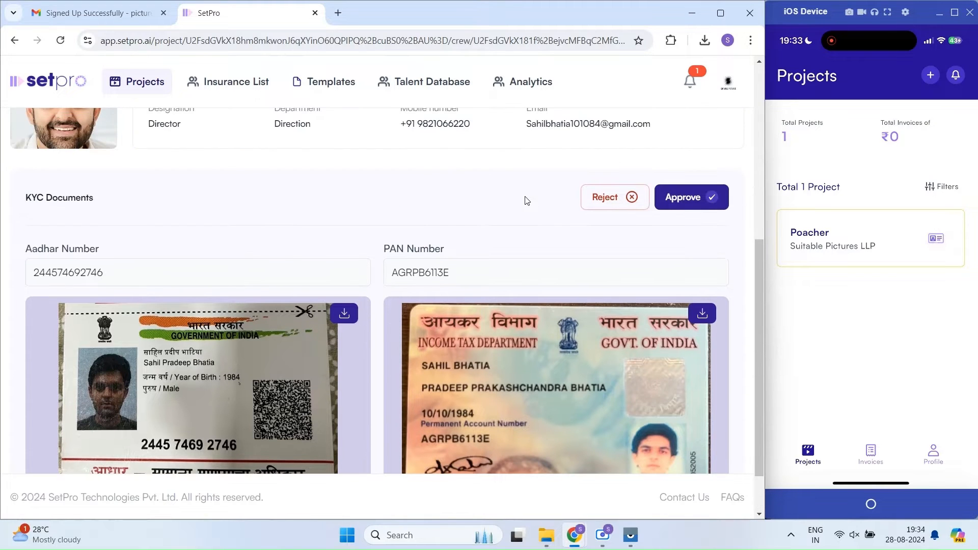
click(689, 204)
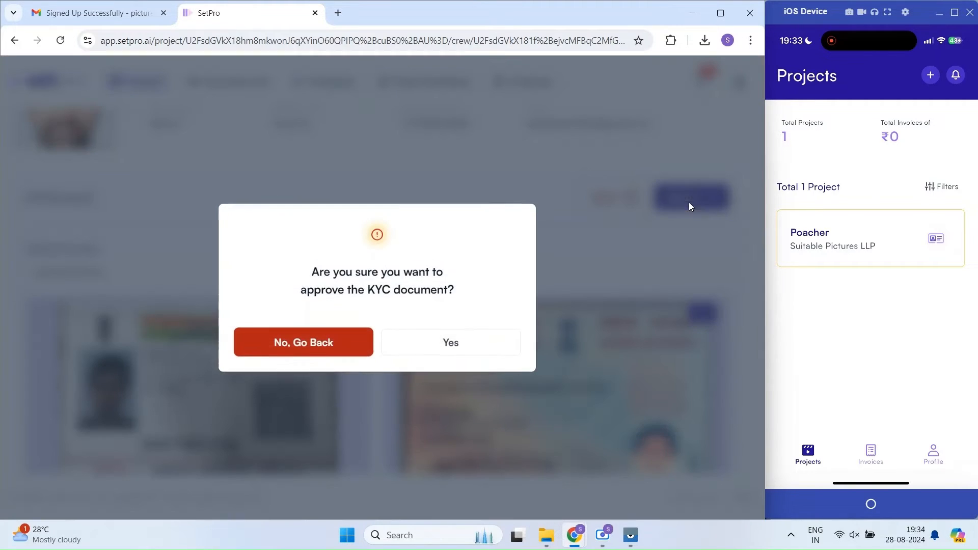
click(444, 345)
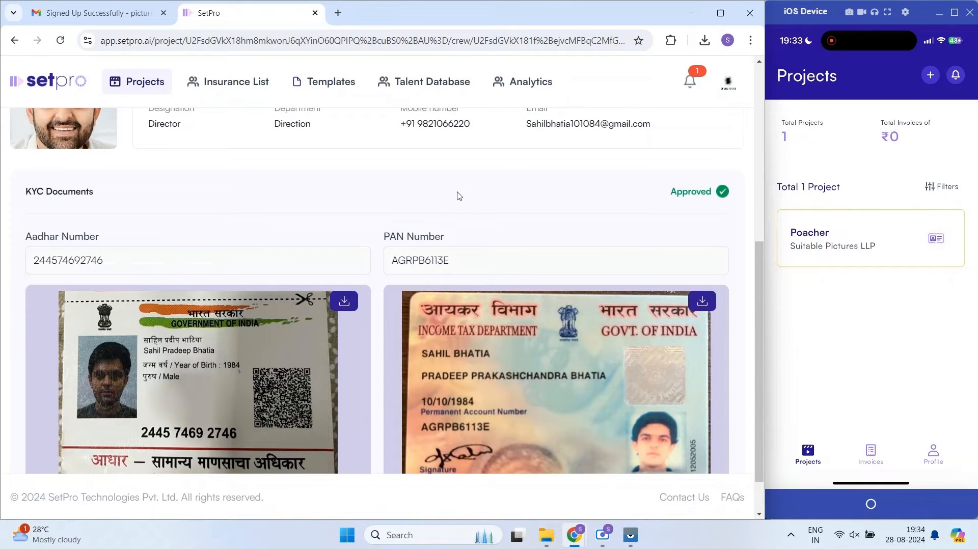
scroll(244, 197, up, 2)
click(49, 138)
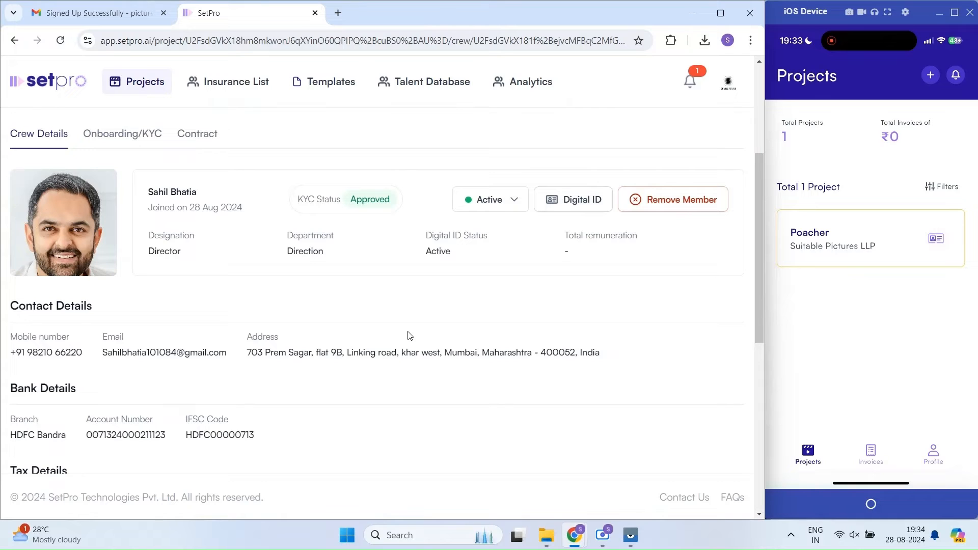
Step: Pull down the phone's Projects list to refresh it
drag(866, 301, 881, 345)
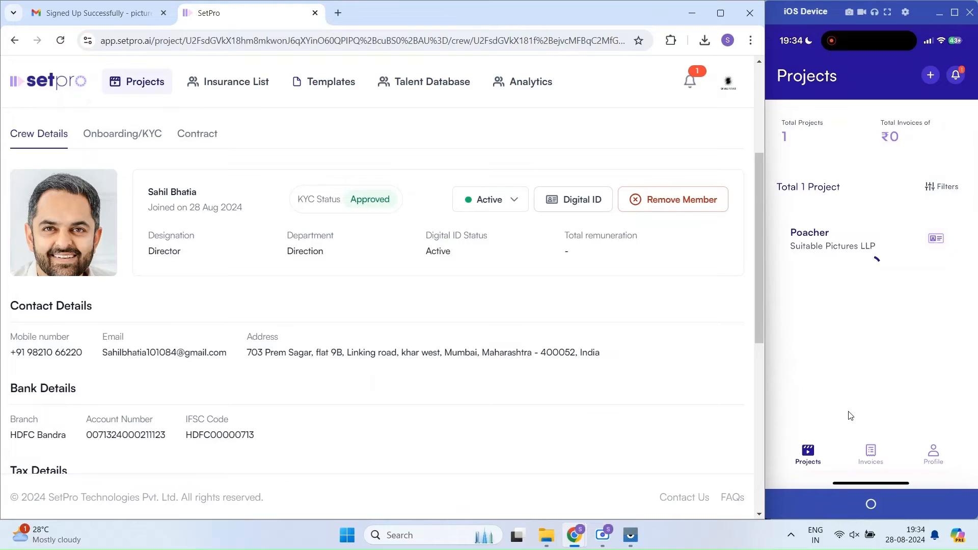
Step: Start a new contract for the Director using the Director Agreement template
click(194, 137)
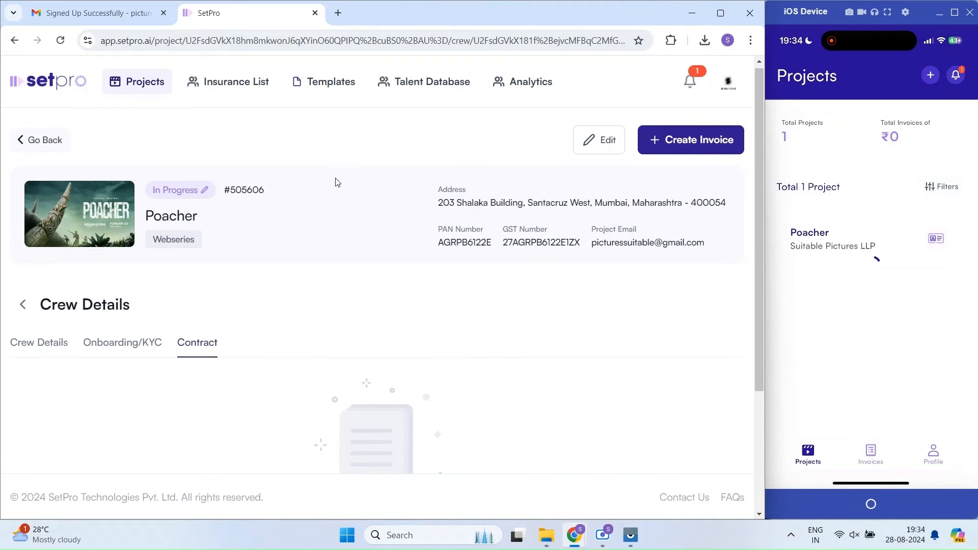
scroll(335, 182, down, 2)
scroll(335, 181, down, 3)
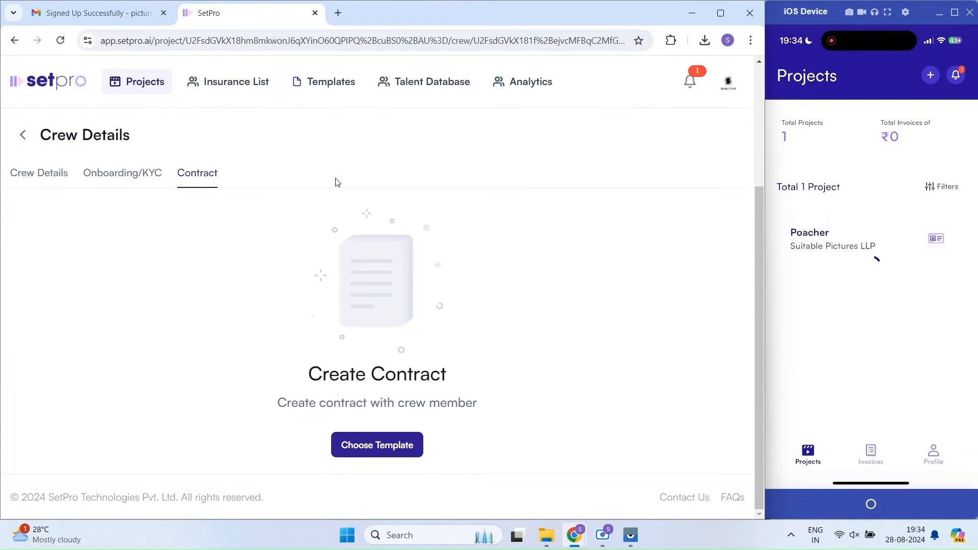
click(380, 446)
scroll(346, 259, down, 1)
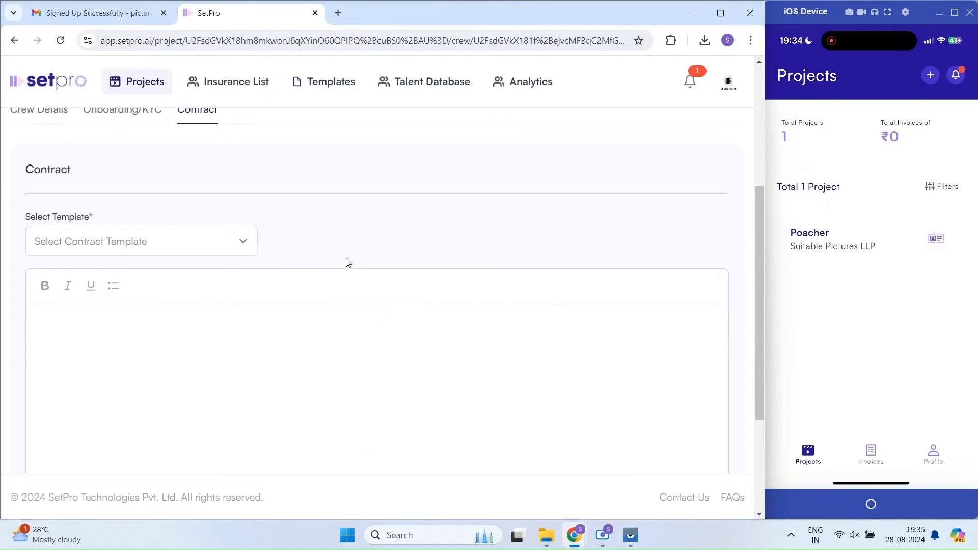
click(250, 241)
click(82, 278)
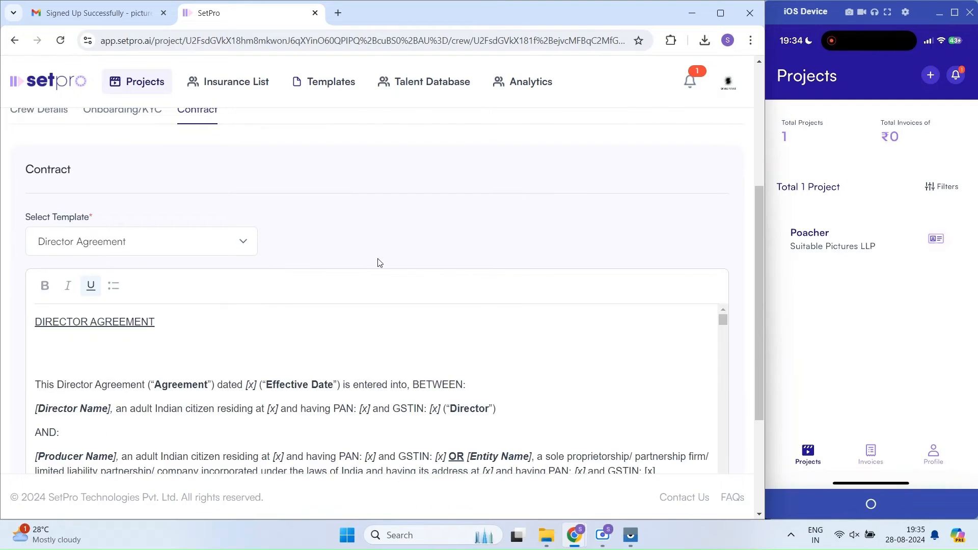
Step: Scroll through the Director Agreement text down to the Schedule A services list
scroll(410, 234, down, 2)
scroll(520, 261, down, 1)
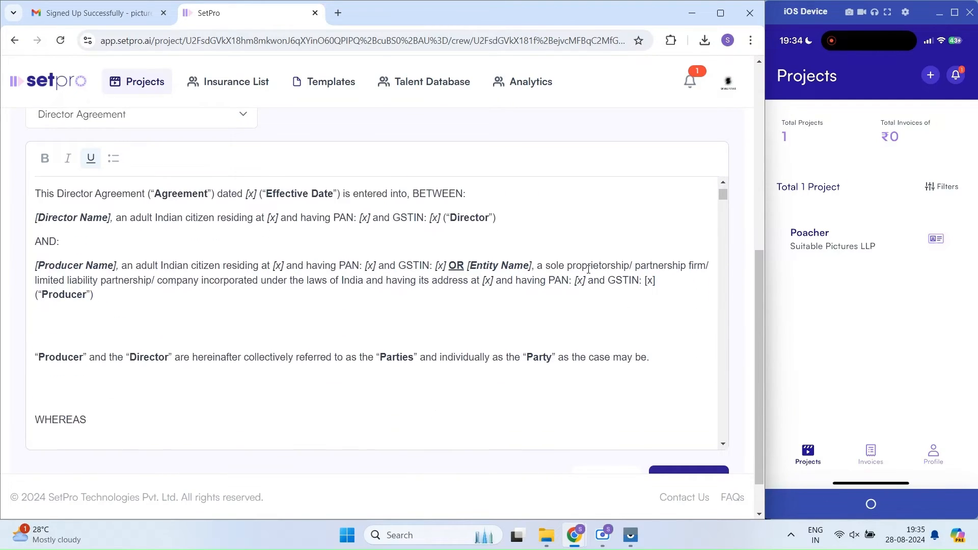
scroll(507, 291, down, 7)
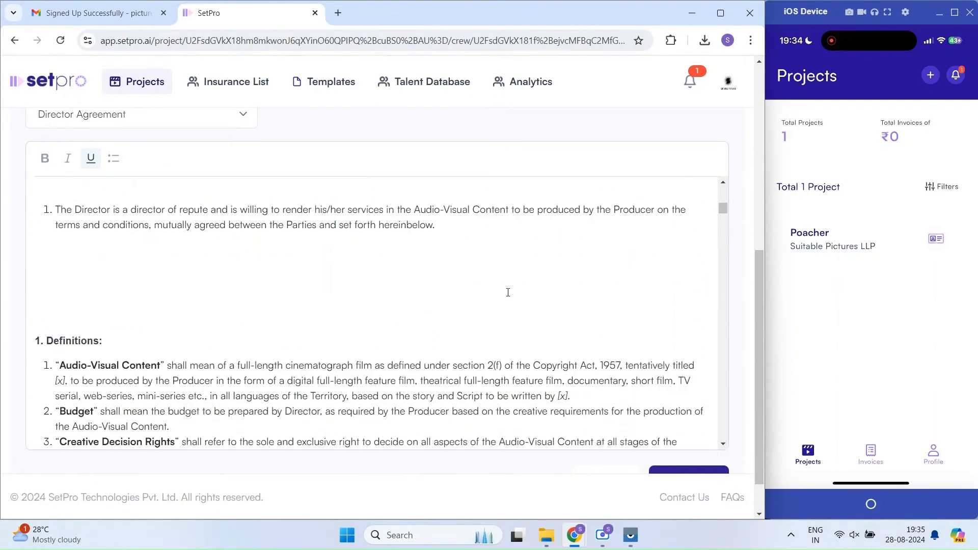
scroll(507, 292, down, 10)
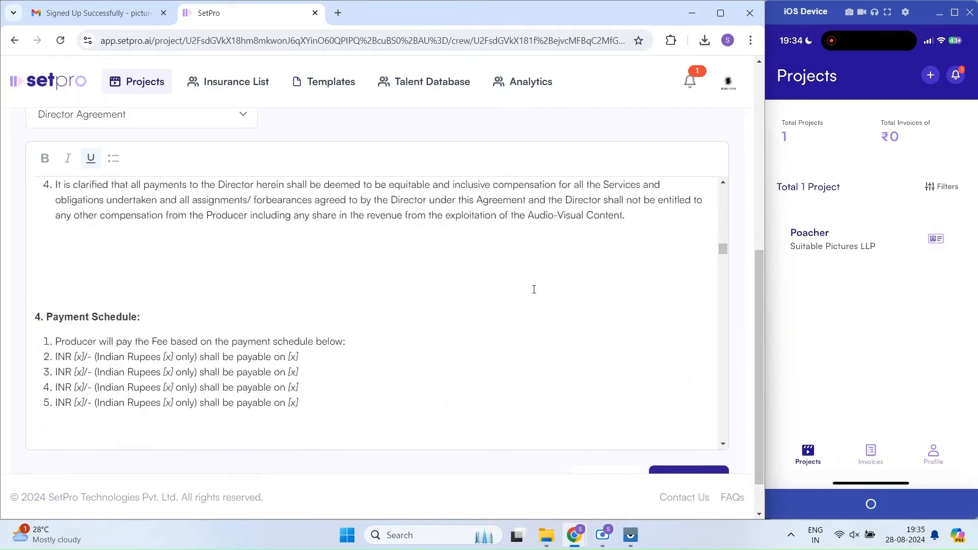
scroll(534, 288, down, 10)
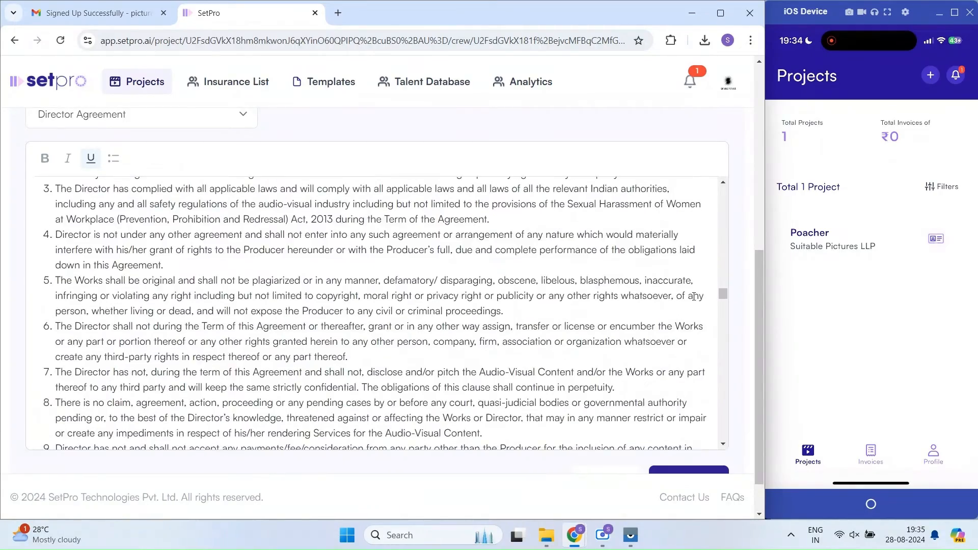
drag(724, 297, 728, 424)
scroll(728, 424, down, 5)
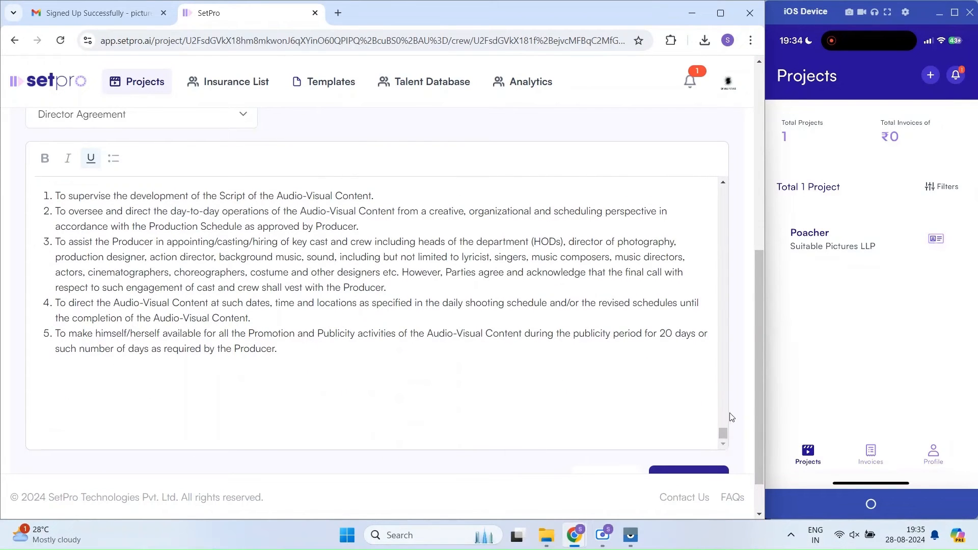
scroll(636, 375, up, 3)
scroll(629, 369, down, 3)
scroll(743, 341, down, 1)
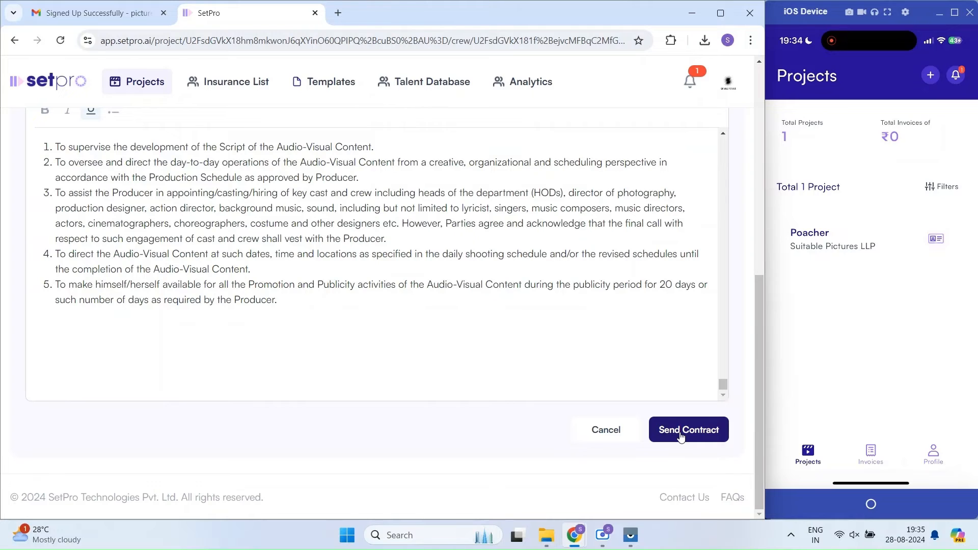
Step: Send the Director Agreement, dismiss the success dialog, and go back to Poacher's crew list
click(681, 437)
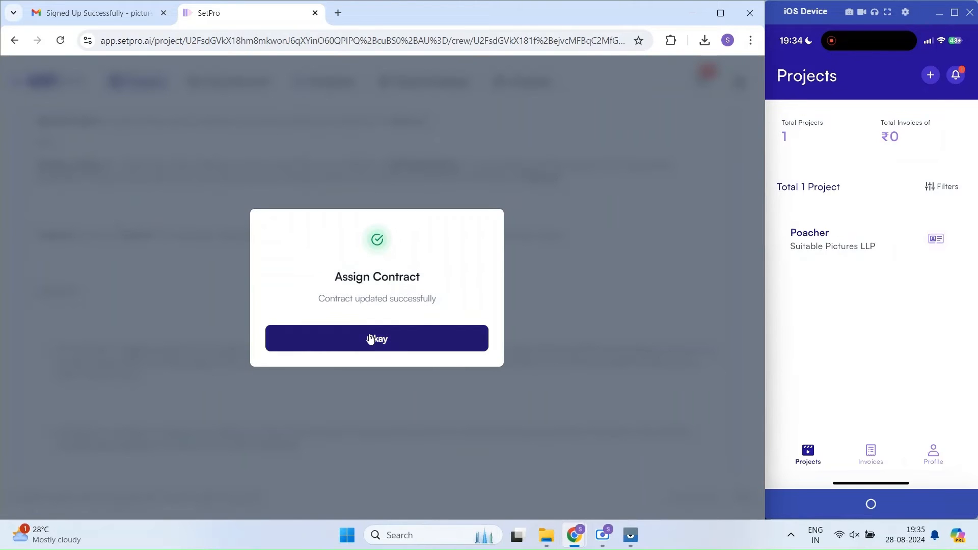
click(371, 339)
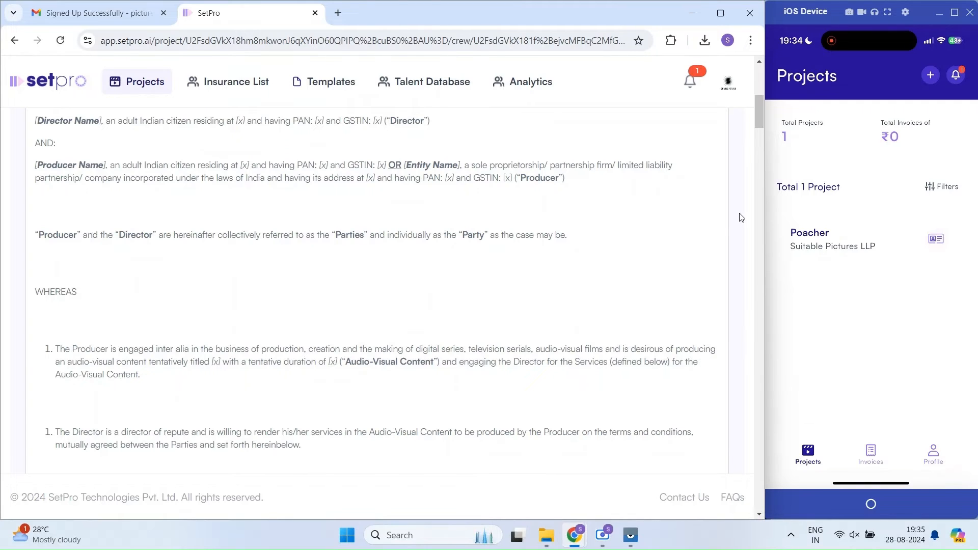
scroll(742, 217, up, 10)
click(31, 312)
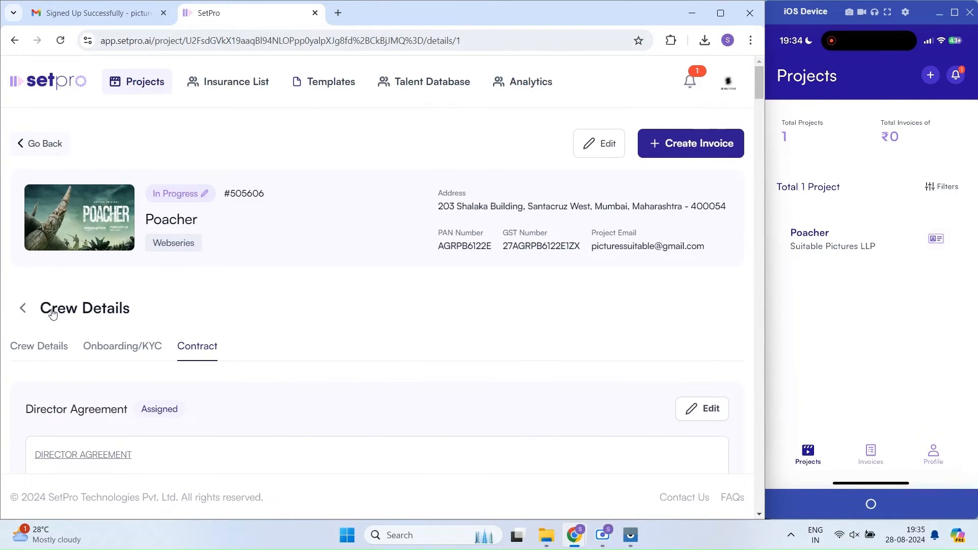
scroll(352, 280, down, 2)
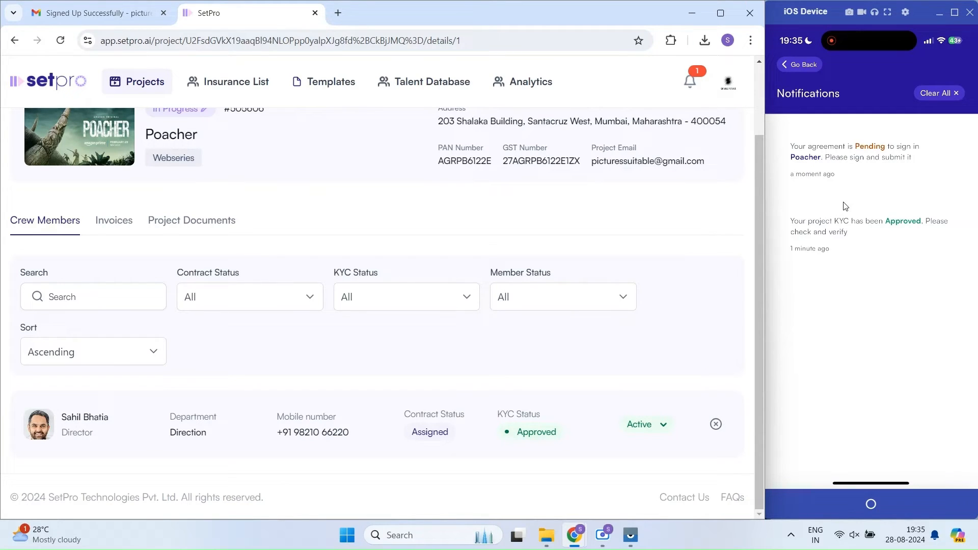
Step: On the phone, open Poacher's Director Agreement, read it through, sign and submit it
click(844, 219)
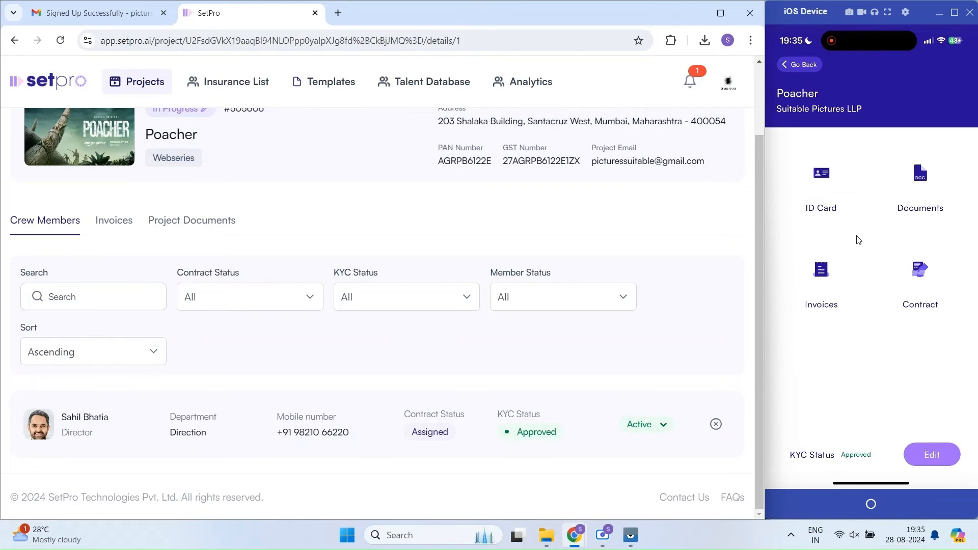
click(910, 325)
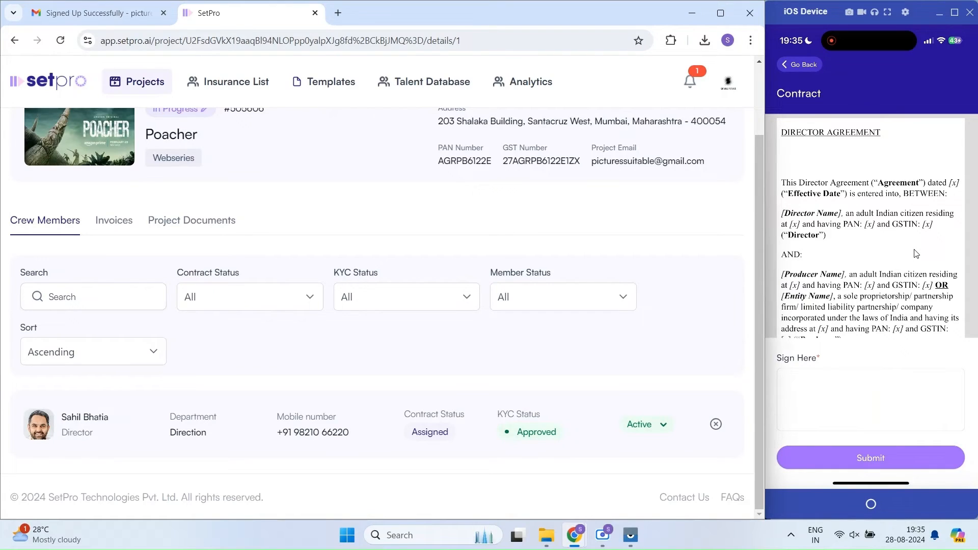
scroll(915, 253, down, 15)
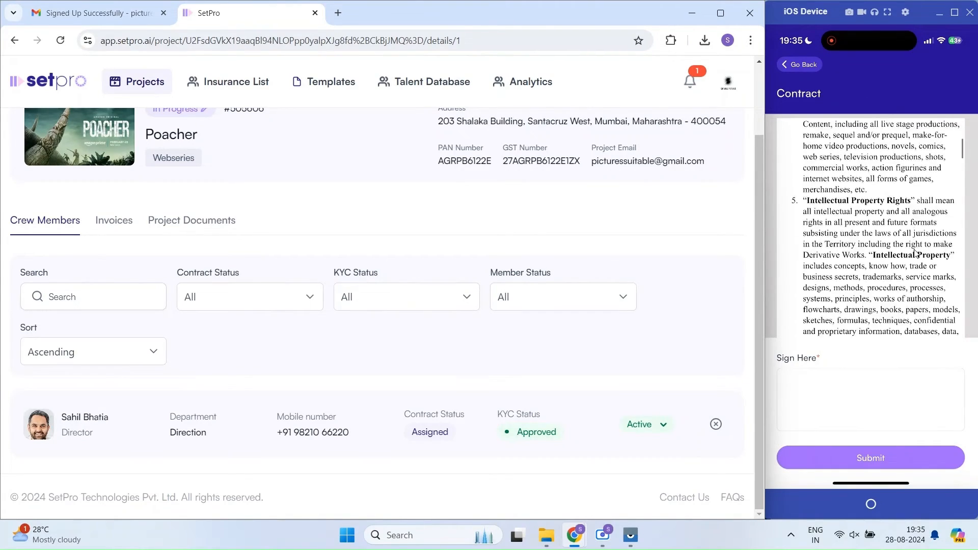
scroll(915, 253, down, 15)
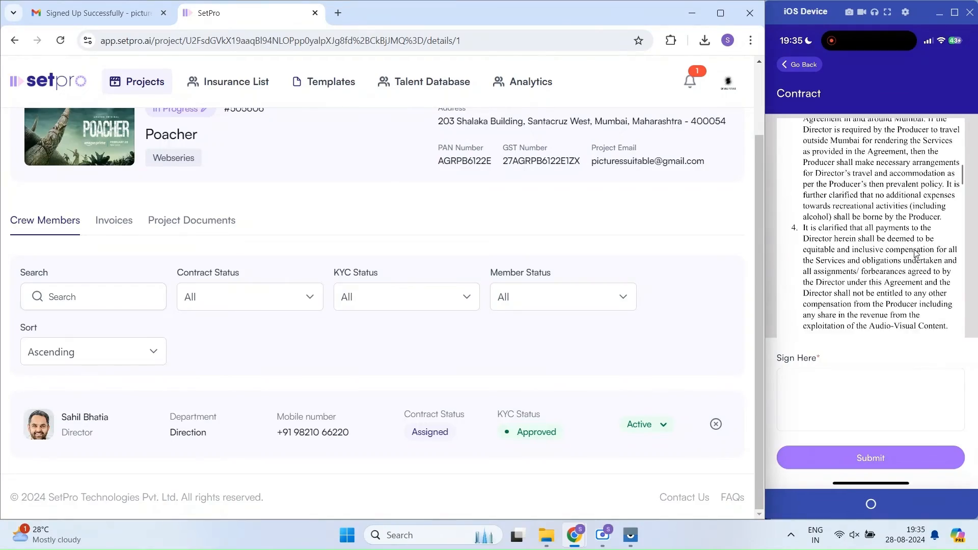
scroll(916, 253, down, 15)
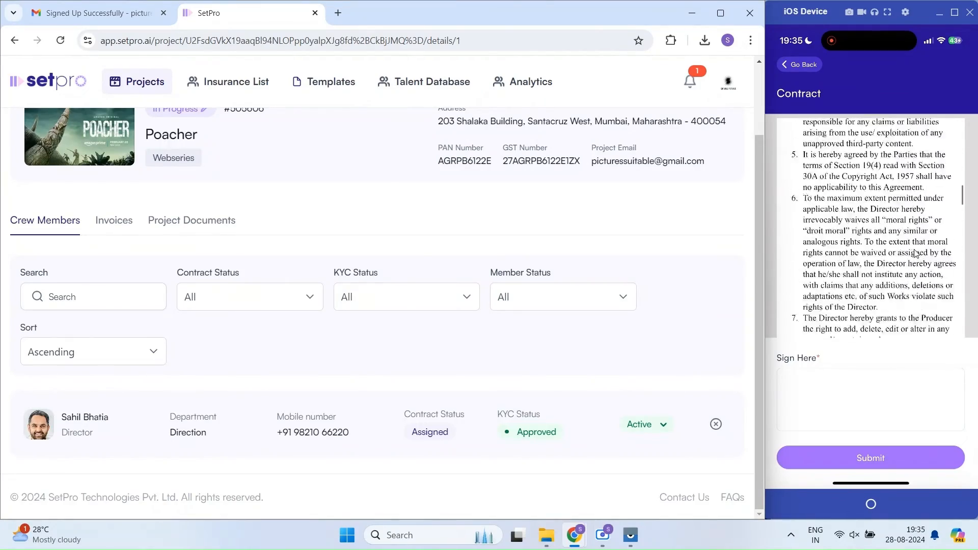
scroll(916, 254, down, 15)
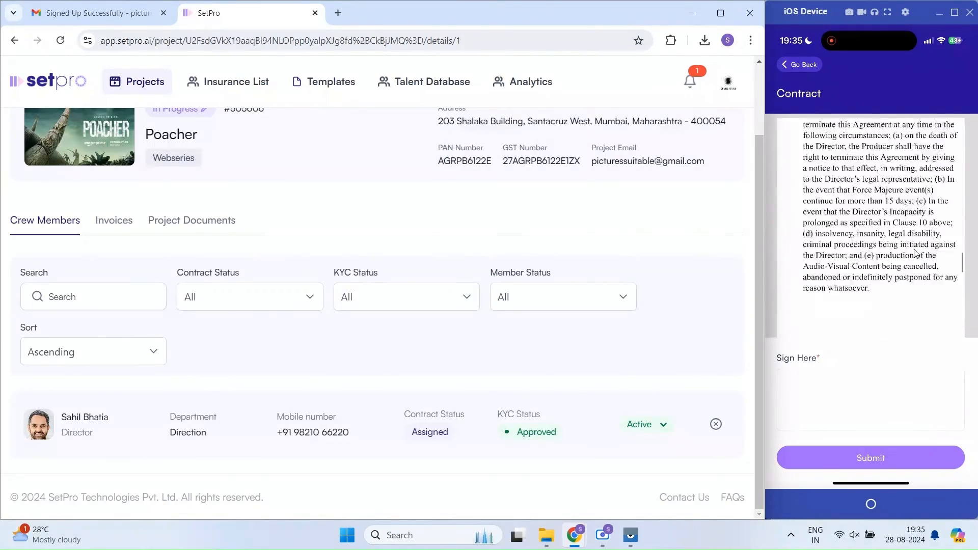
scroll(916, 253, down, 15)
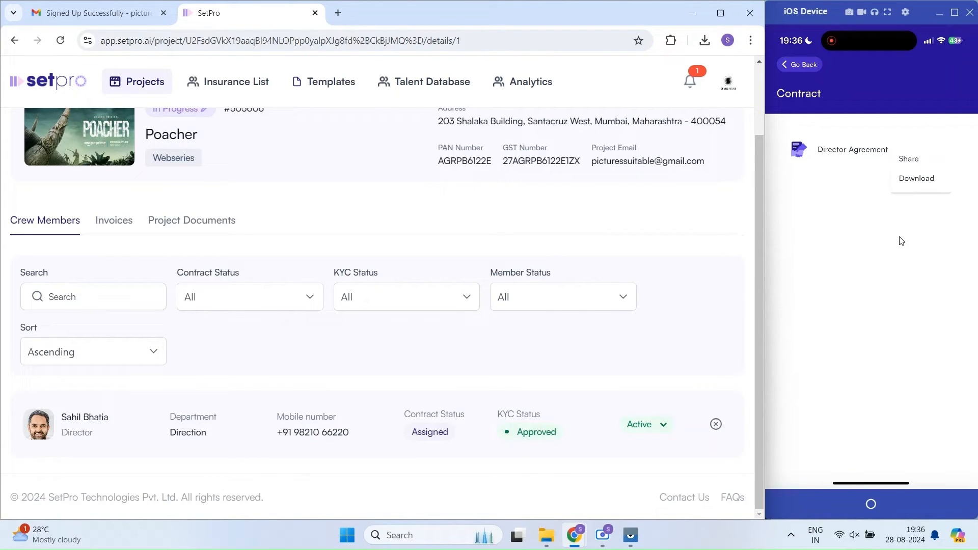
click(849, 299)
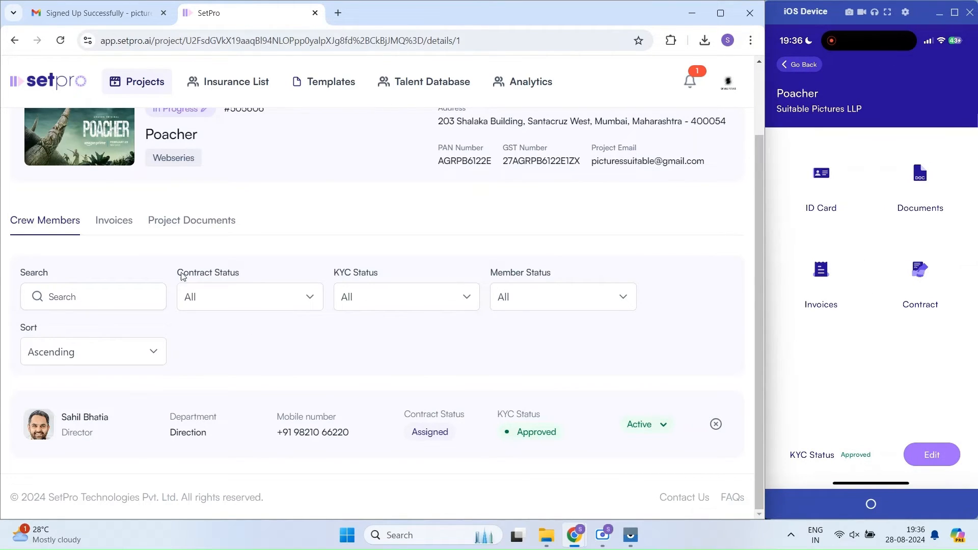
Step: Review the Director's signed agreement PDF on the Contract tab, then return to Projects
click(121, 428)
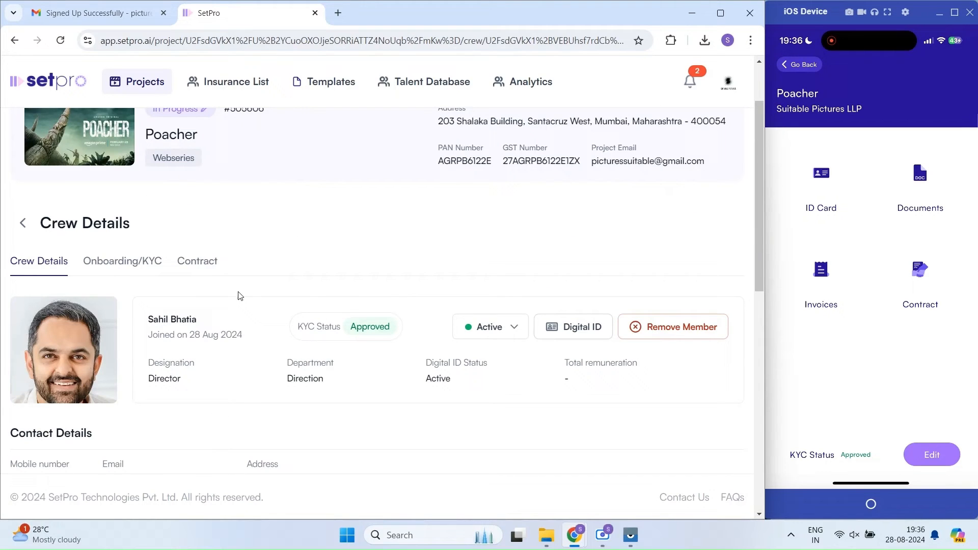
click(197, 261)
scroll(168, 176, down, 5)
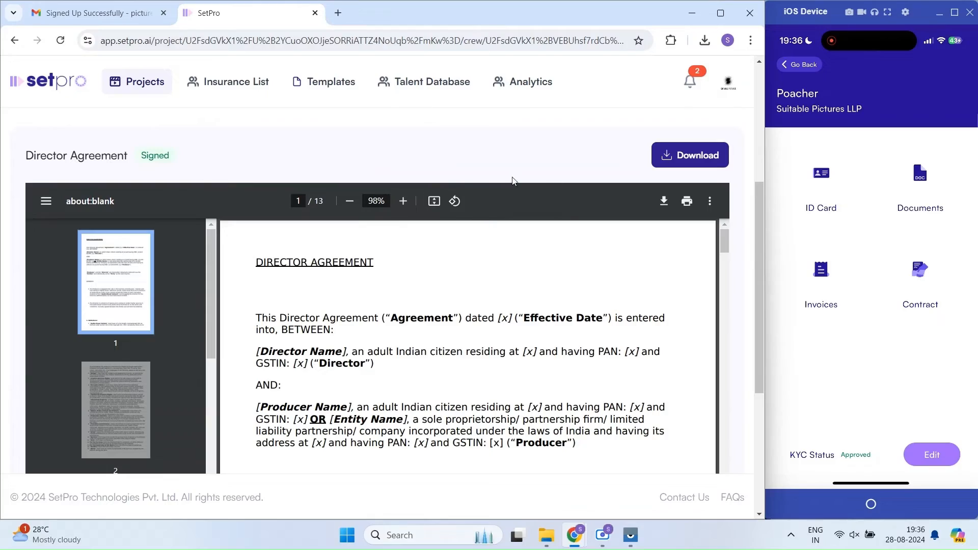
scroll(671, 276, down, 3)
scroll(749, 305, down, 3)
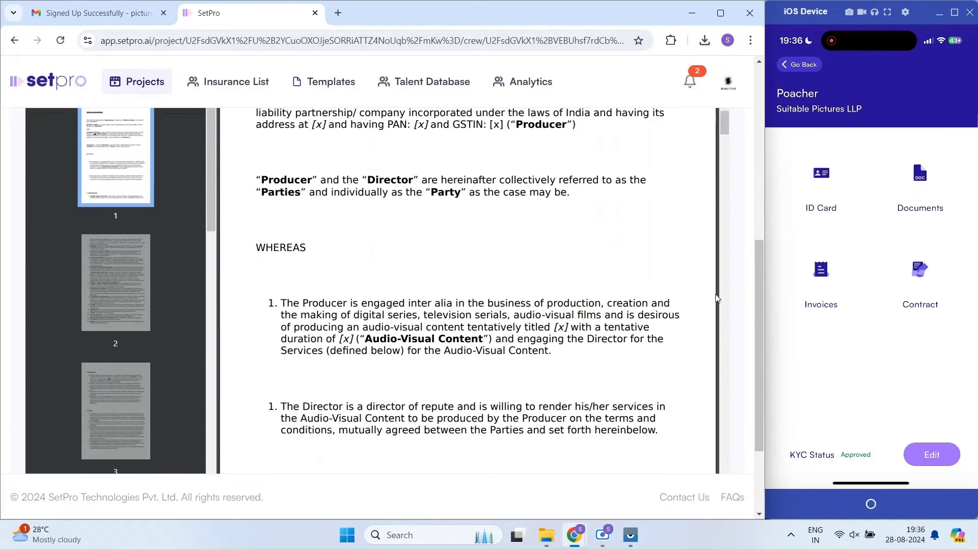
scroll(718, 298, down, 15)
drag(715, 202, 704, 469)
scroll(655, 357, down, 5)
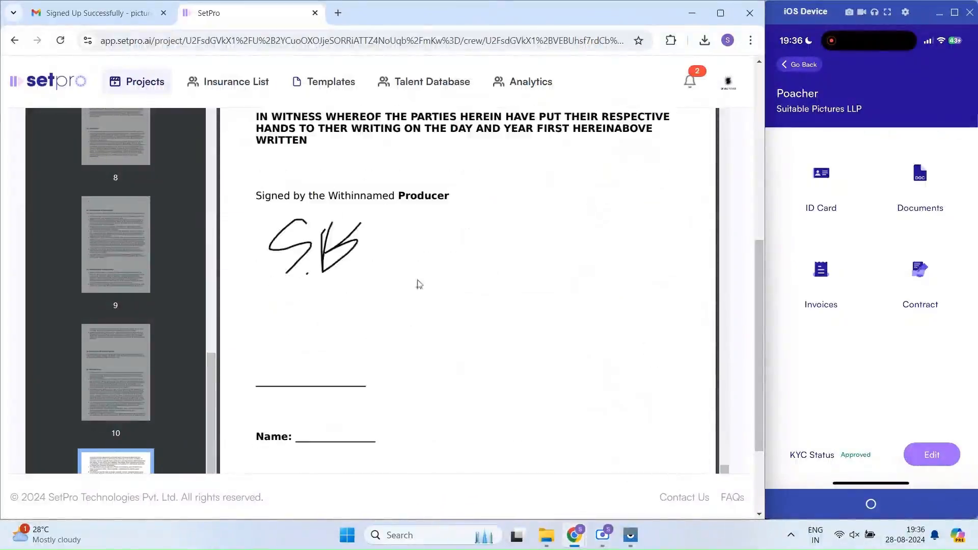
scroll(683, 323, down, 5)
scroll(669, 299, down, 5)
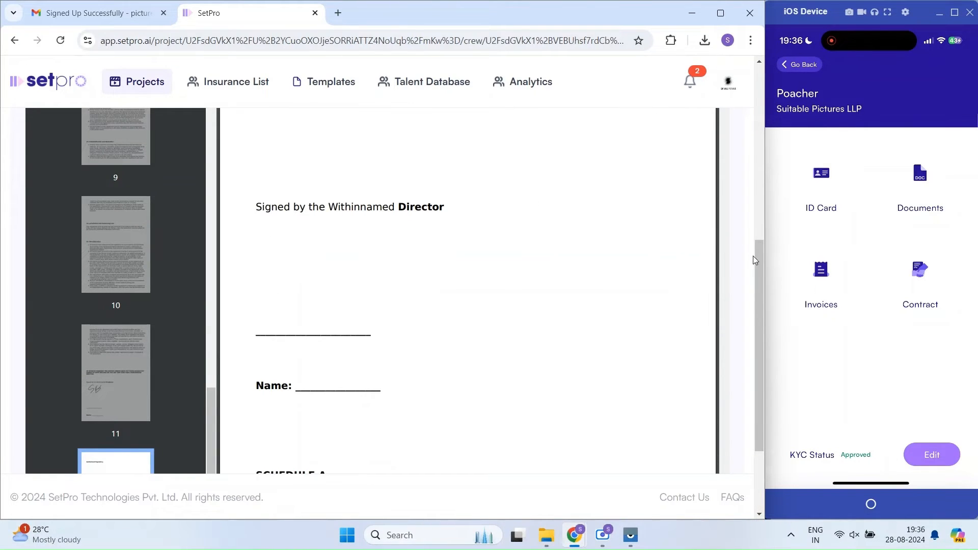
drag(756, 256, 763, 77)
click(46, 145)
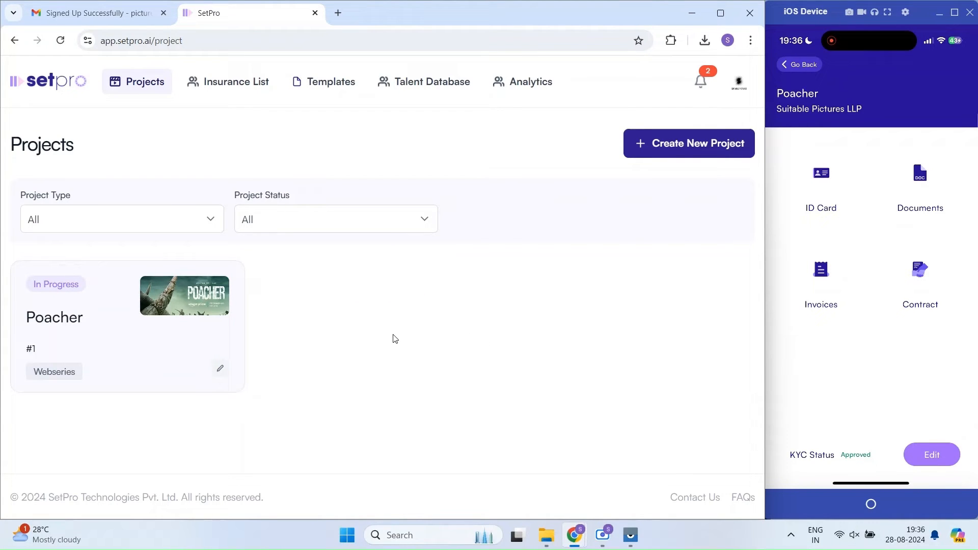
Step: Open the Poacher project's Documents tab
click(143, 349)
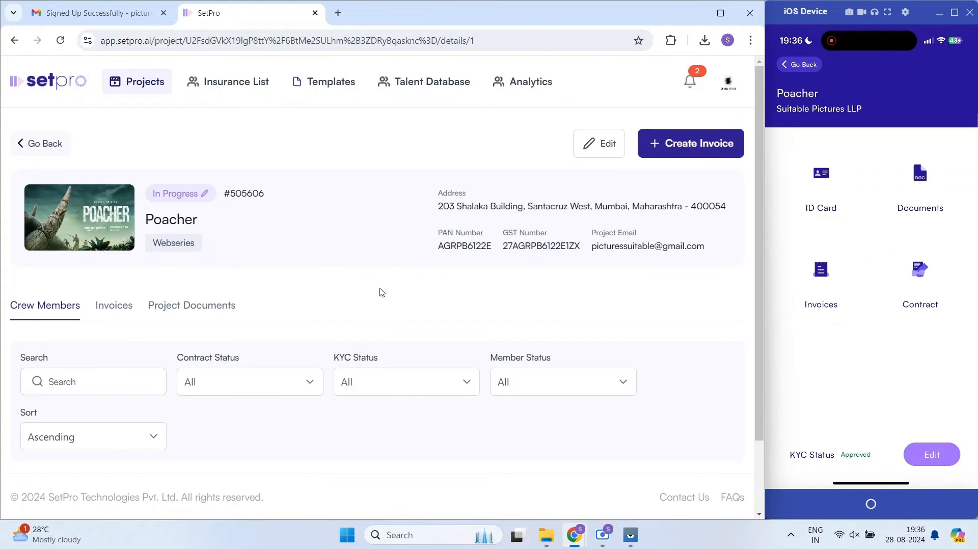
scroll(272, 303, down, 2)
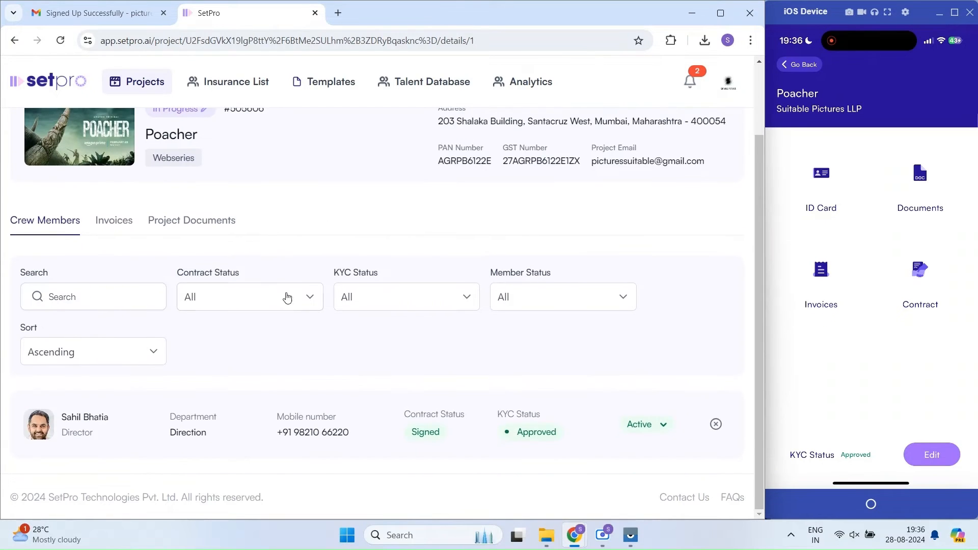
click(197, 224)
scroll(317, 216, down, 3)
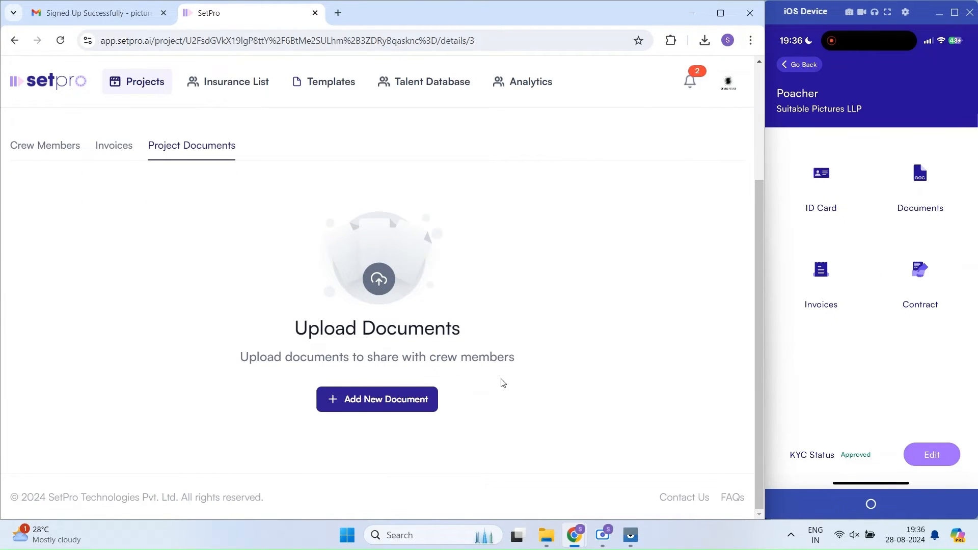
drag(461, 357, 535, 362)
Step: Upload the Poacher - Call Sheet Day 1 PDF titled 'Call Sheet Day 1' and publish it
click(375, 406)
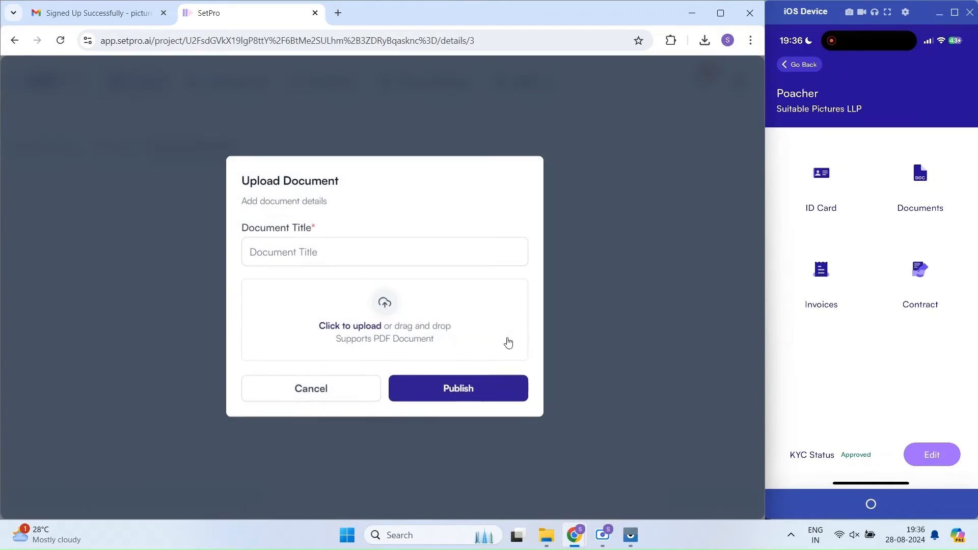
click(350, 336)
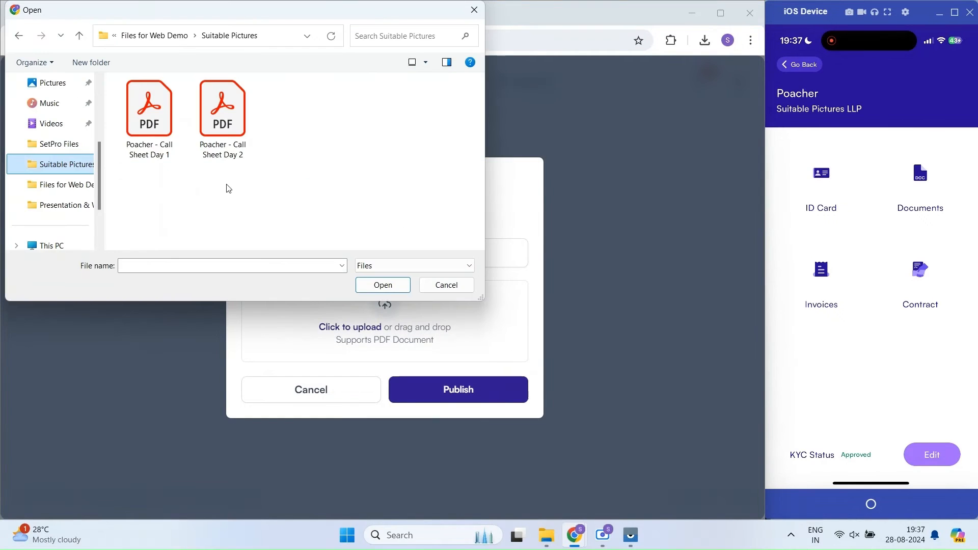
click(161, 156)
click(383, 286)
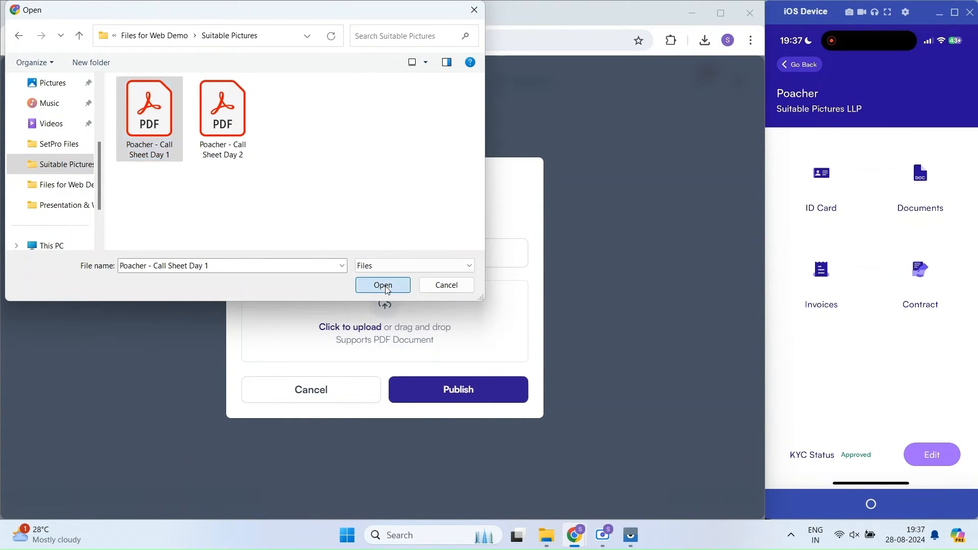
click(326, 277)
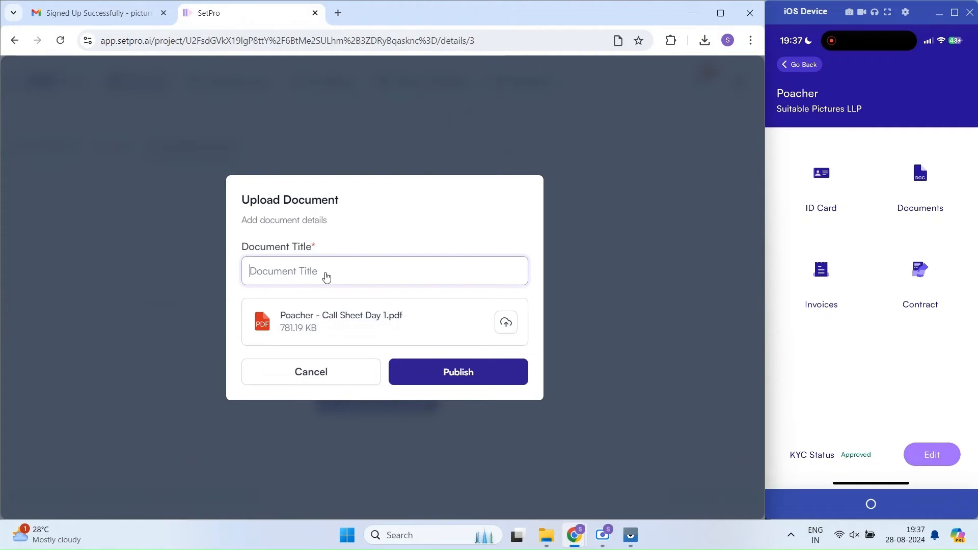
text(Call Sheet Day 1)
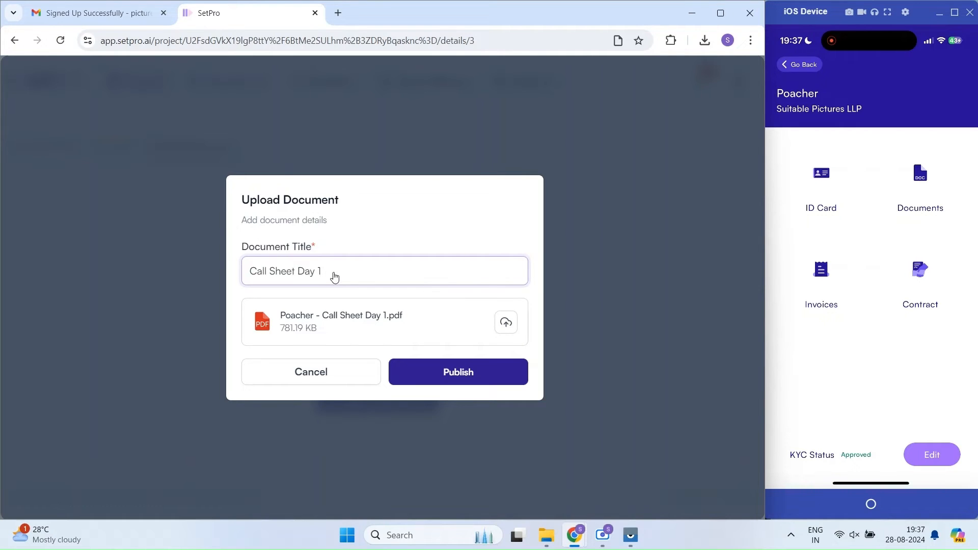
click(469, 372)
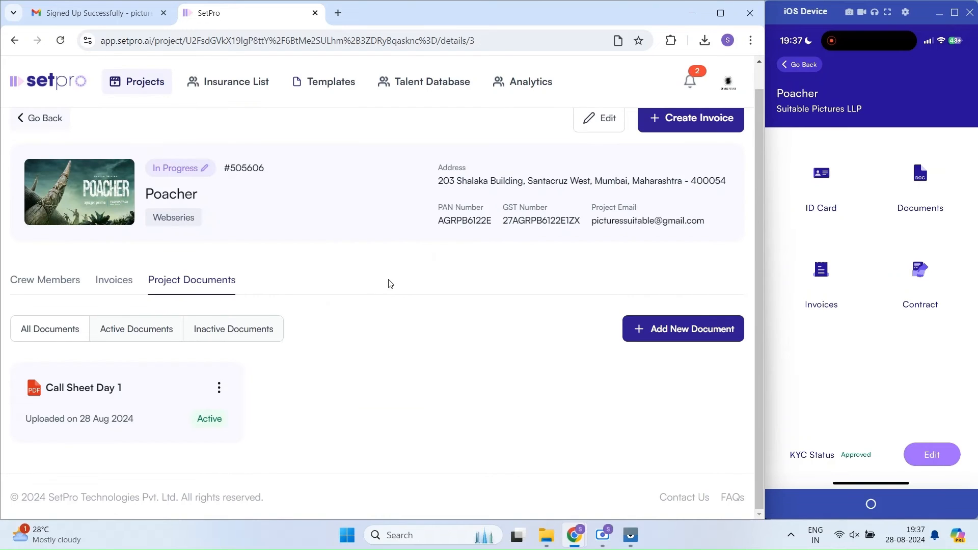
click(219, 388)
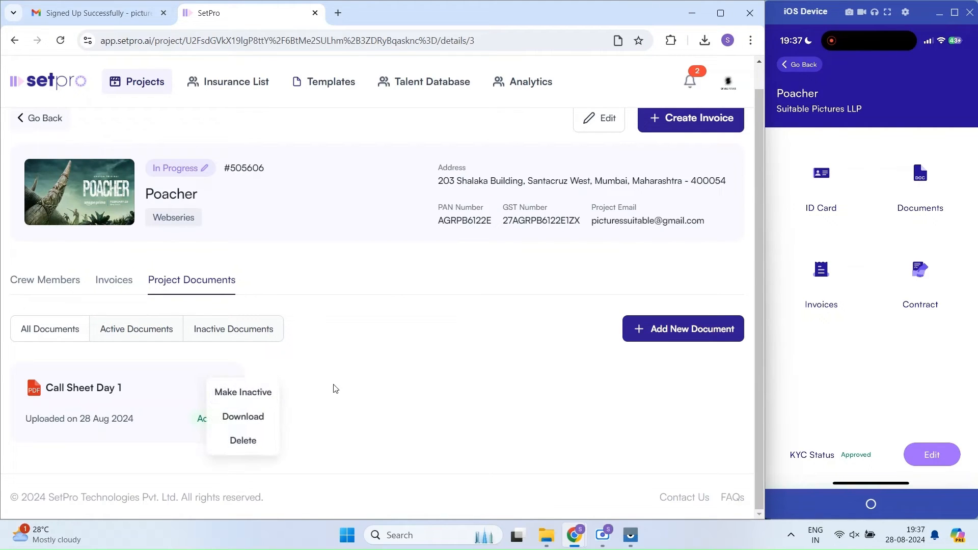
click(363, 410)
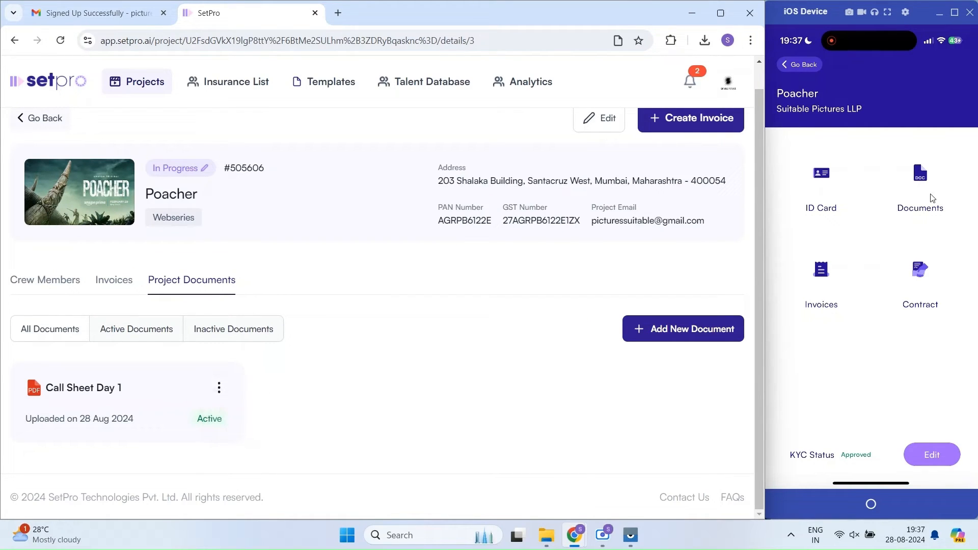
click(929, 197)
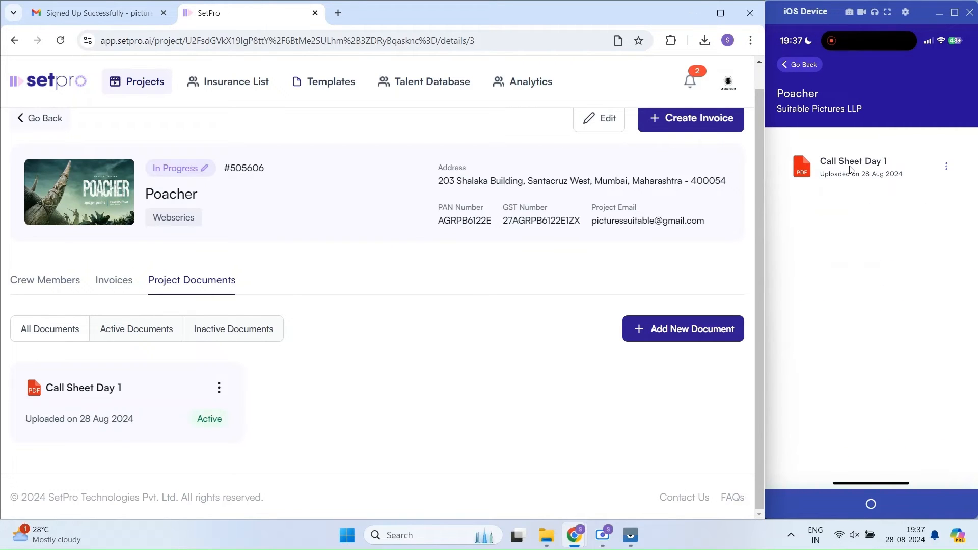
click(849, 169)
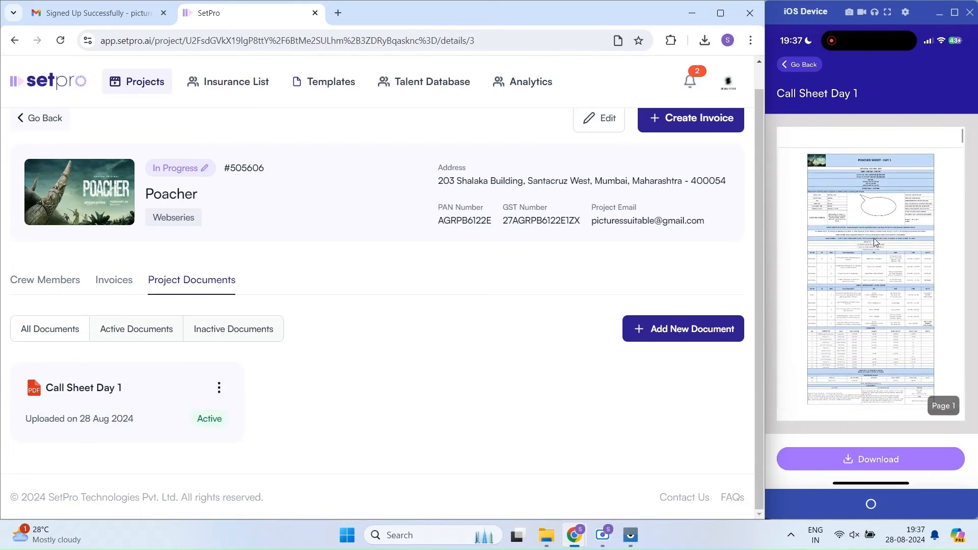
double_click(875, 239)
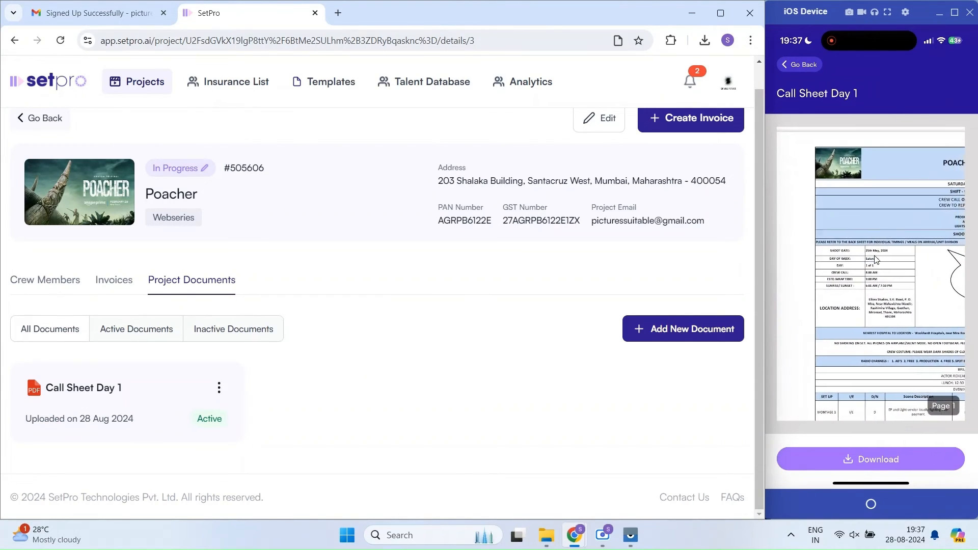
scroll(874, 256, down, 5)
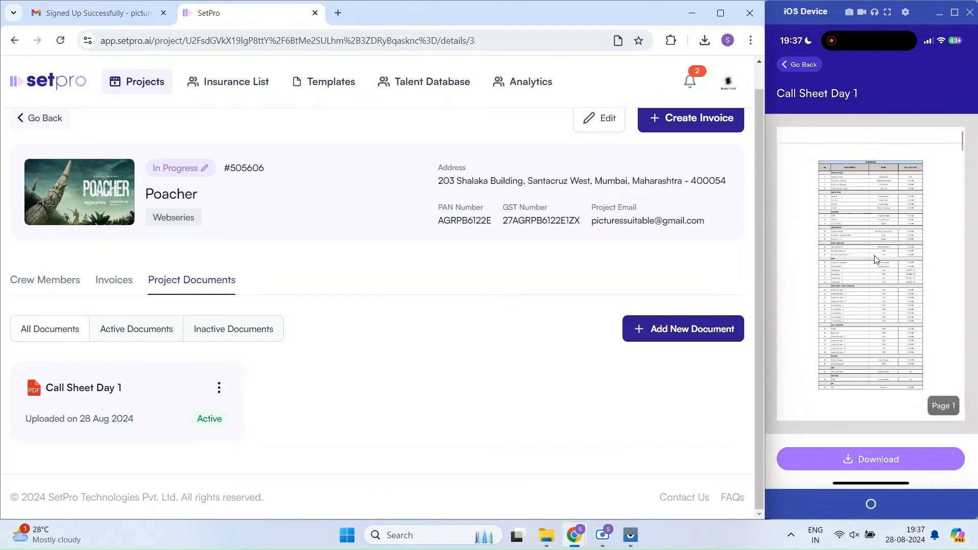
scroll(874, 258, up, 5)
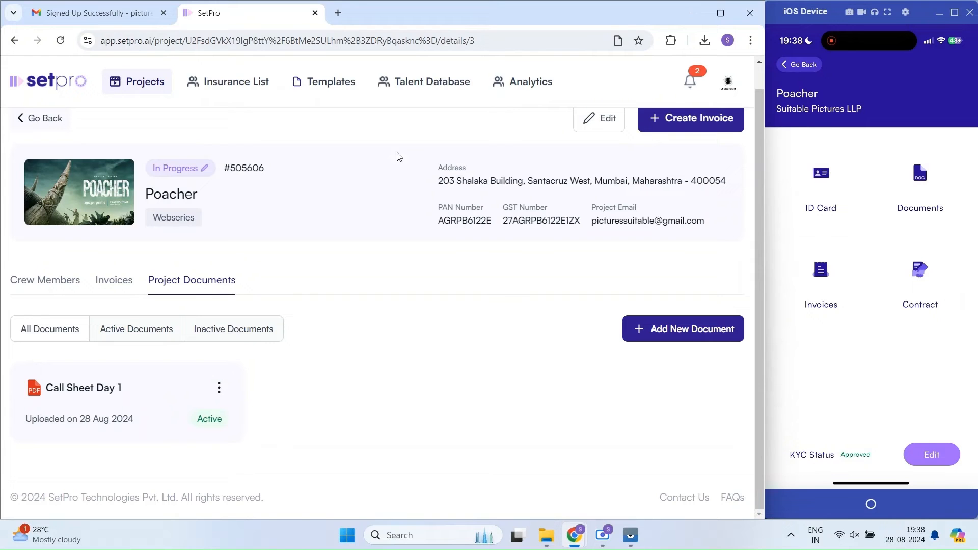
Step: Glance at Poacher's Crew Members tab, then go back to the Projects list
click(76, 283)
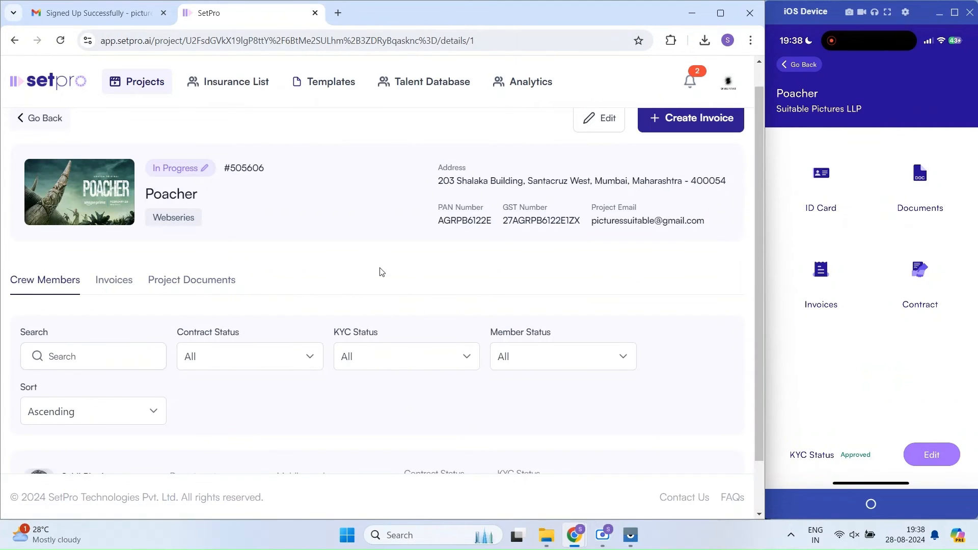
scroll(392, 281, down, 1)
scroll(395, 283, up, 2)
click(39, 143)
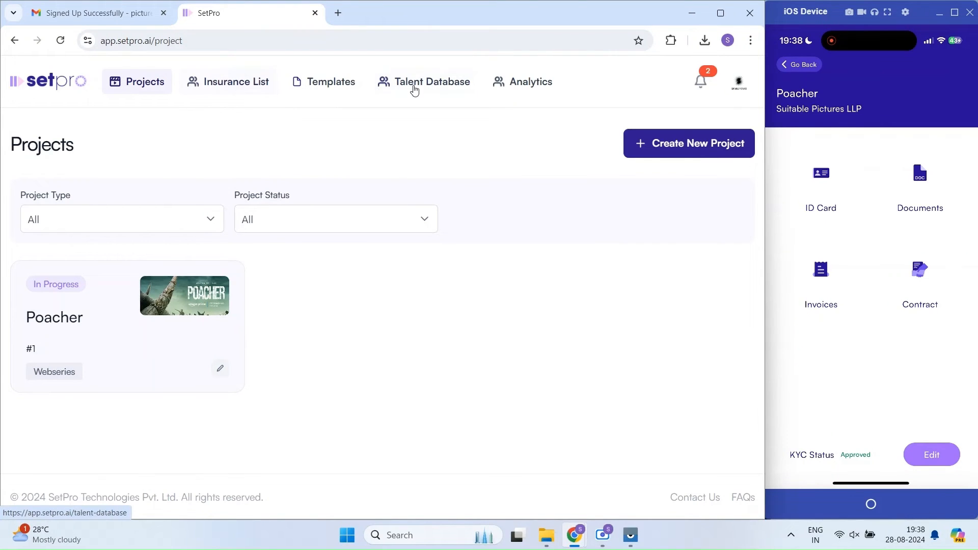
Step: Open the Talent Database and browse its Department filter list
click(431, 84)
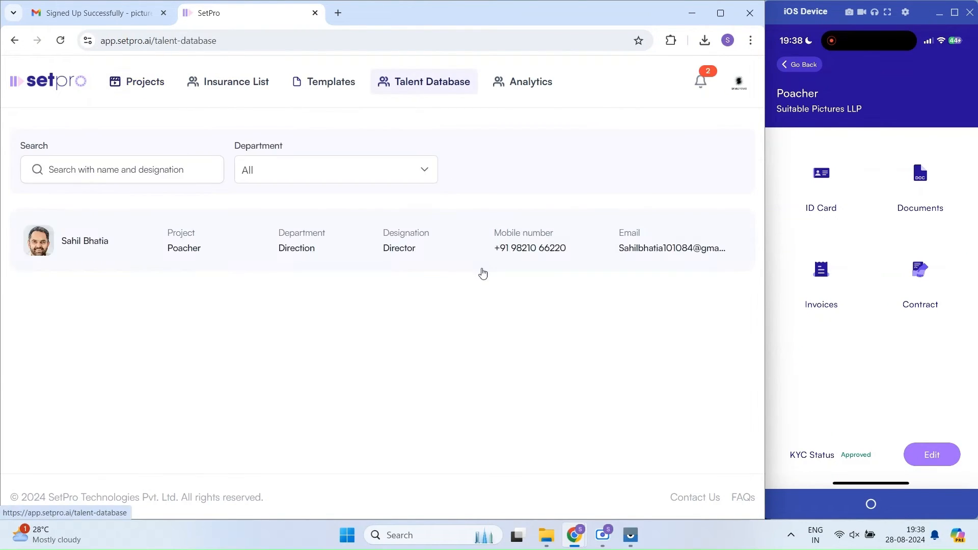
click(310, 178)
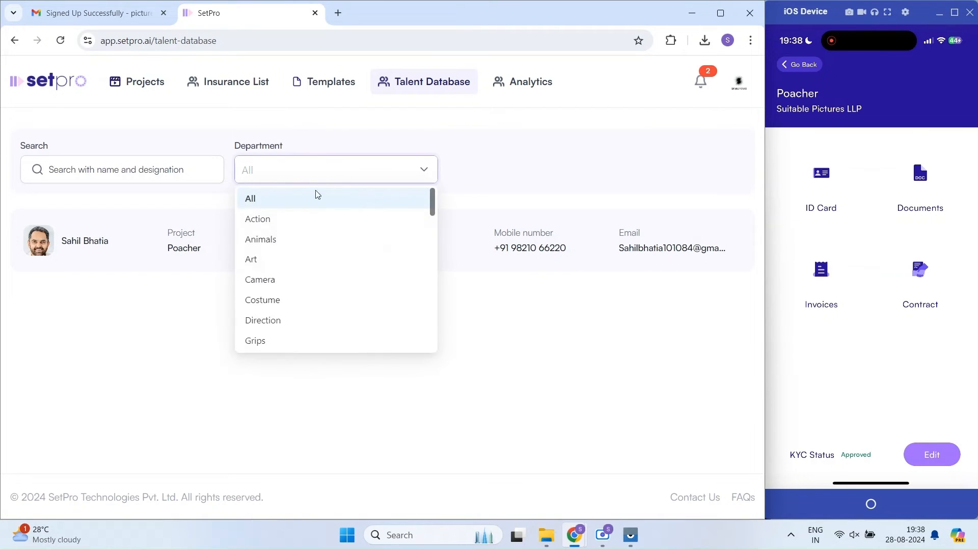
scroll(309, 270, down, 4)
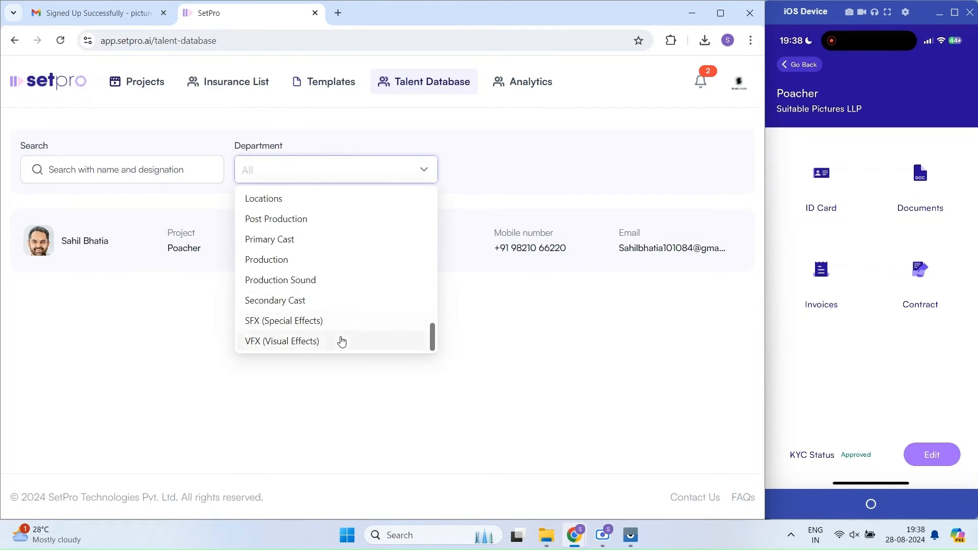
scroll(342, 337, up, 5)
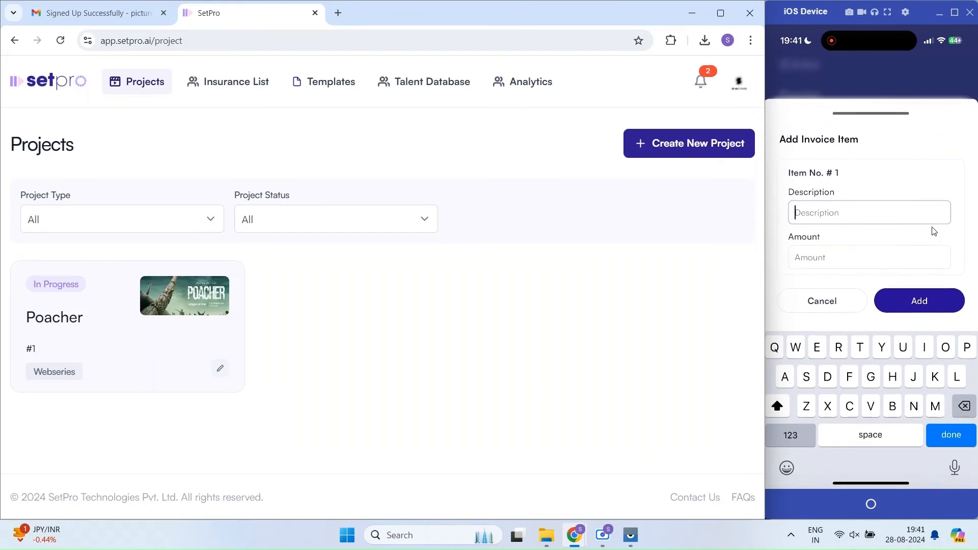
Step: Add the item 'August month fees' for ₹50,000 to invoice 15
text(August mon)
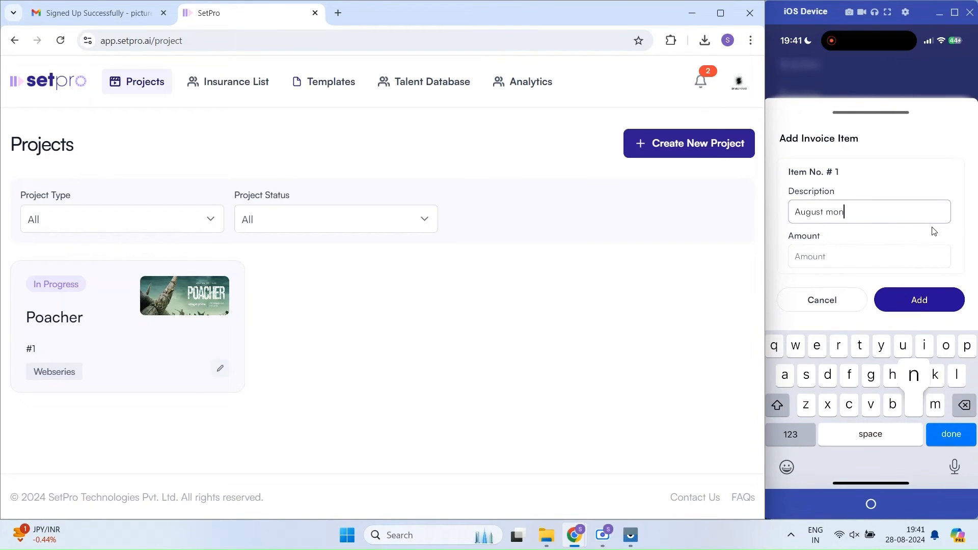
text(th fees)
key(Tab)
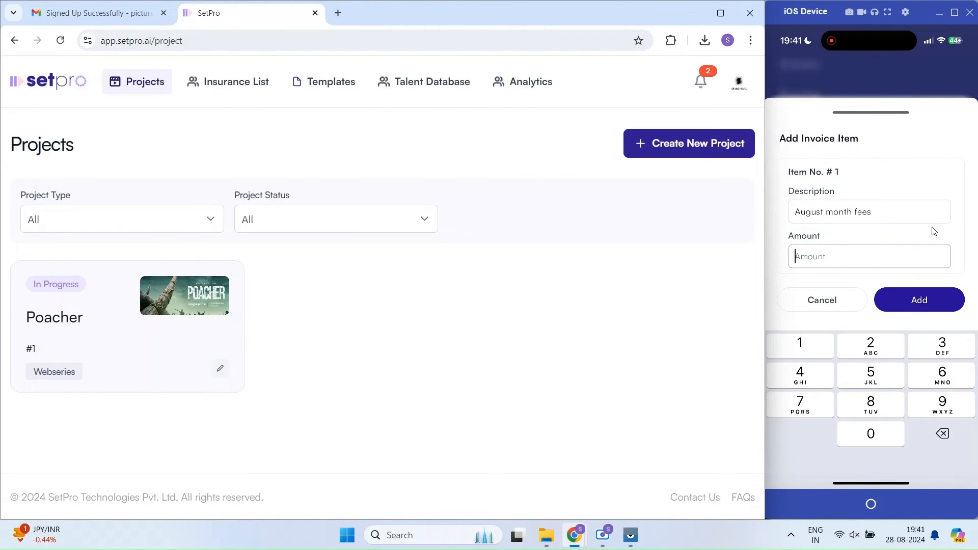
text(50000)
key(Return)
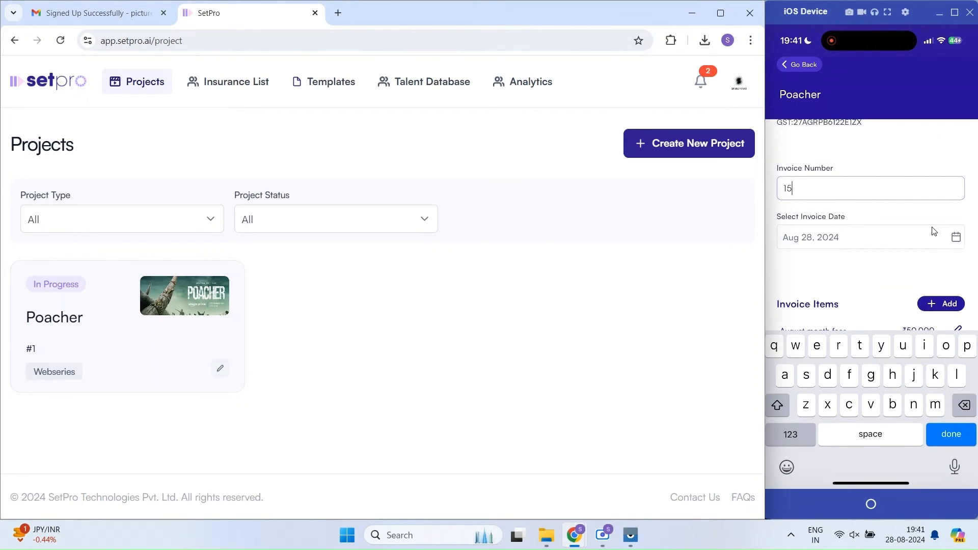
key(Return)
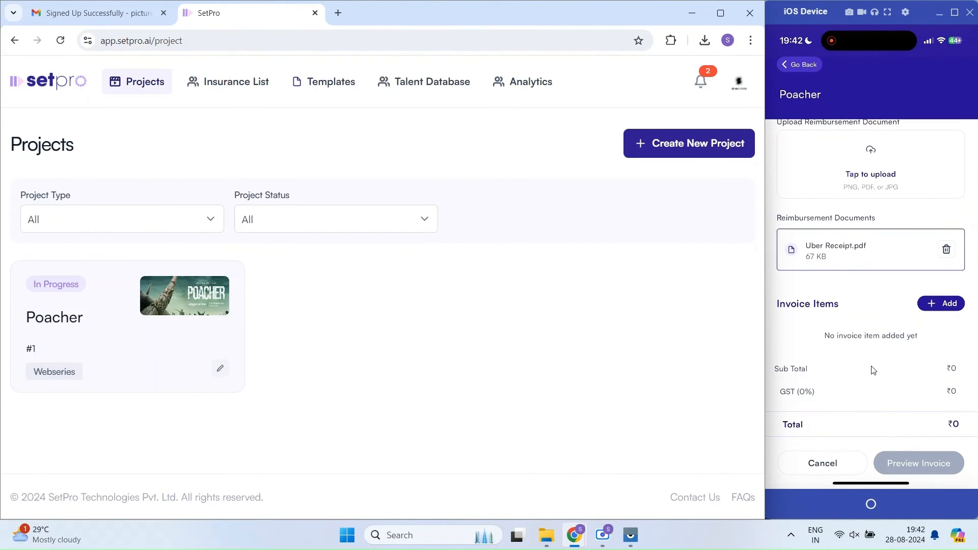
Step: Add a 'Taxi from home to set' item of ₹390 to the reimbursement invoice
click(873, 371)
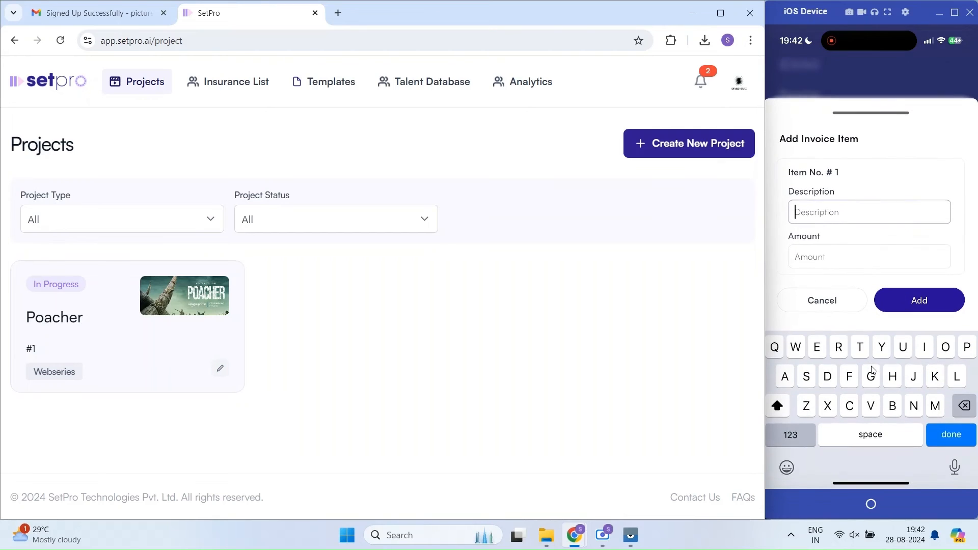
text(Taxi from home to set)
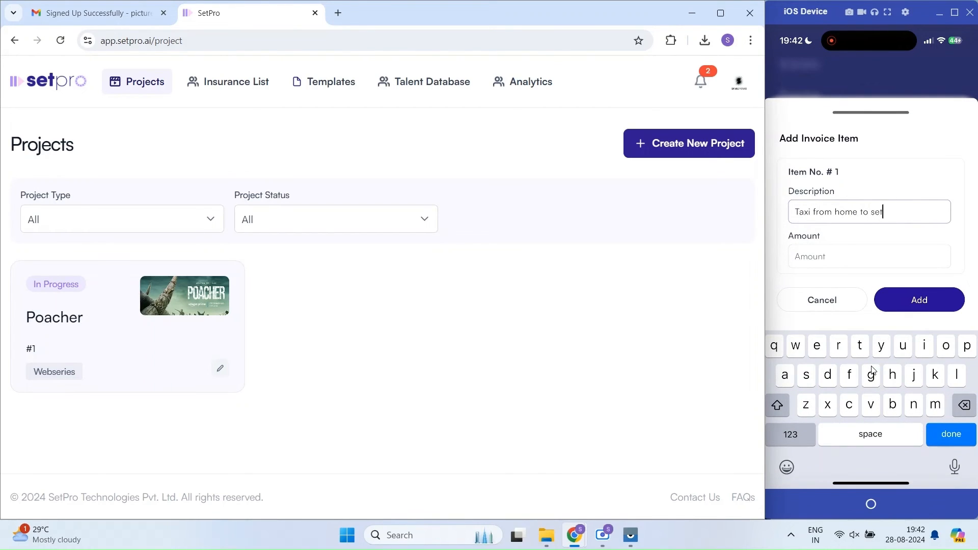
key(Tab)
text(390)
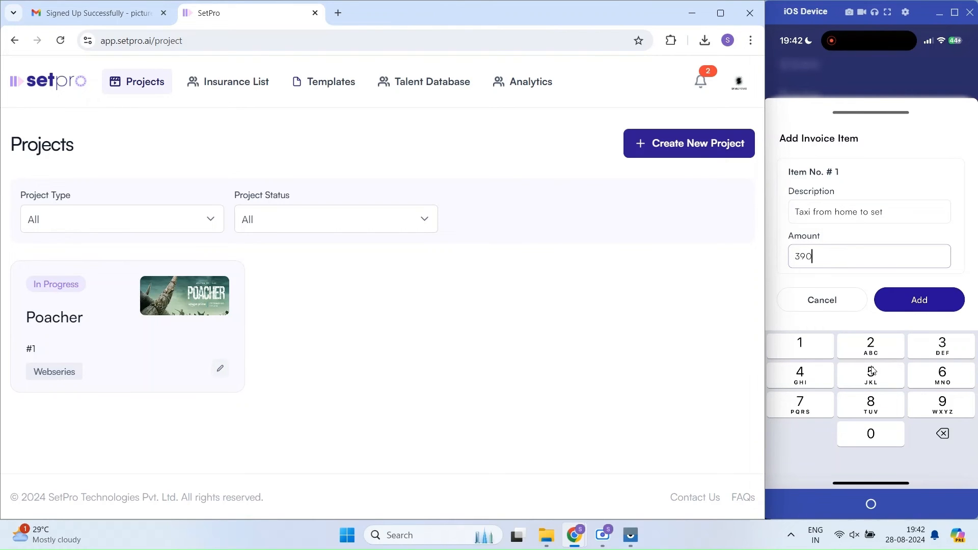
key(Return)
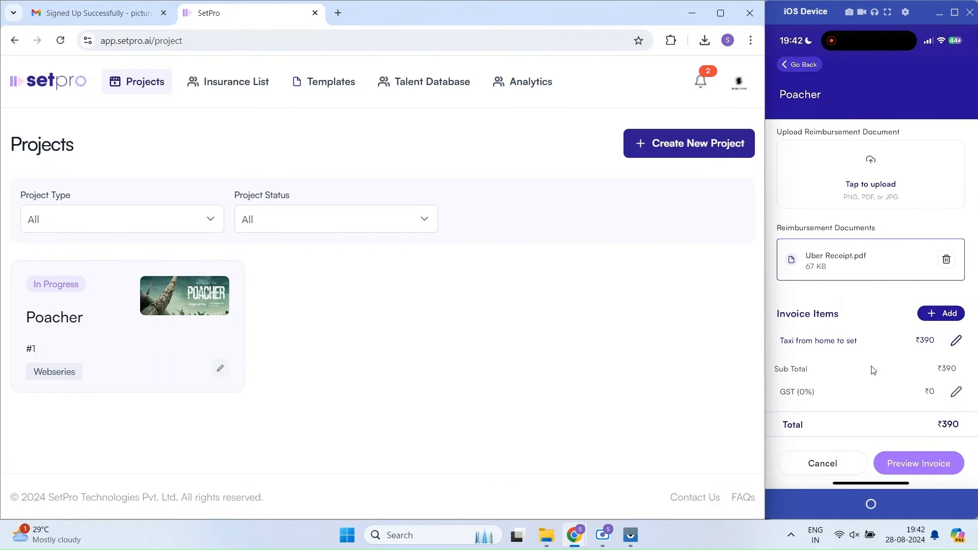
scroll(871, 366, down, 2)
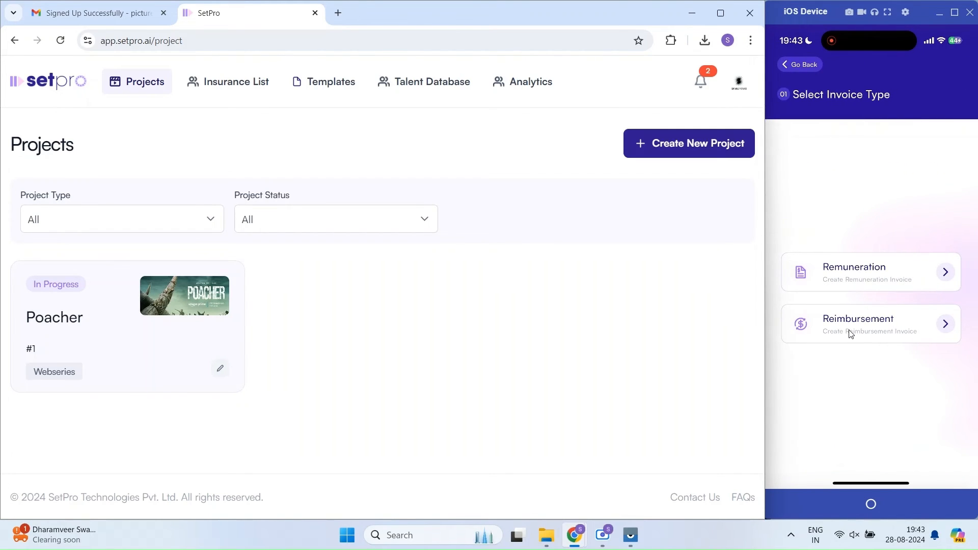
Step: Choose the invoice type with manual entry and set the invoice number to 16
click(850, 334)
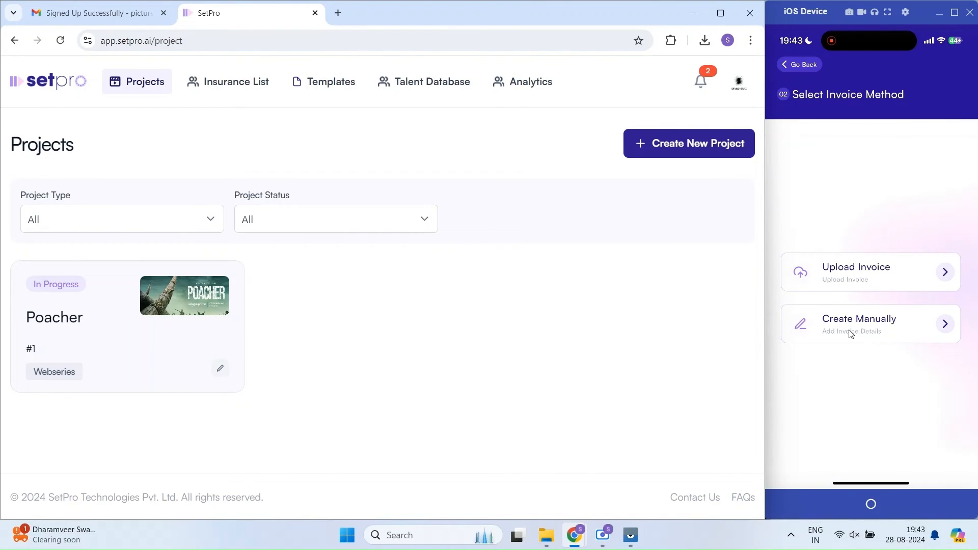
click(850, 333)
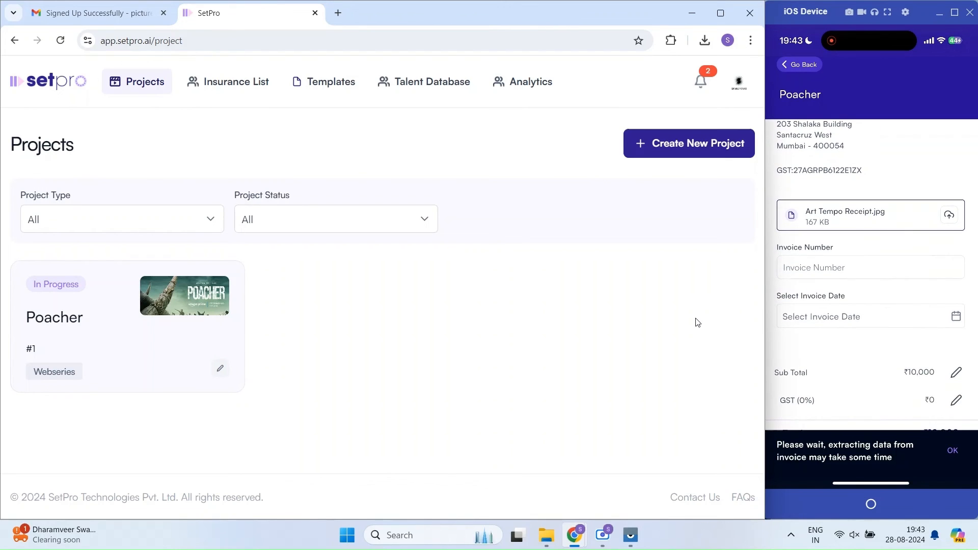
text(16)
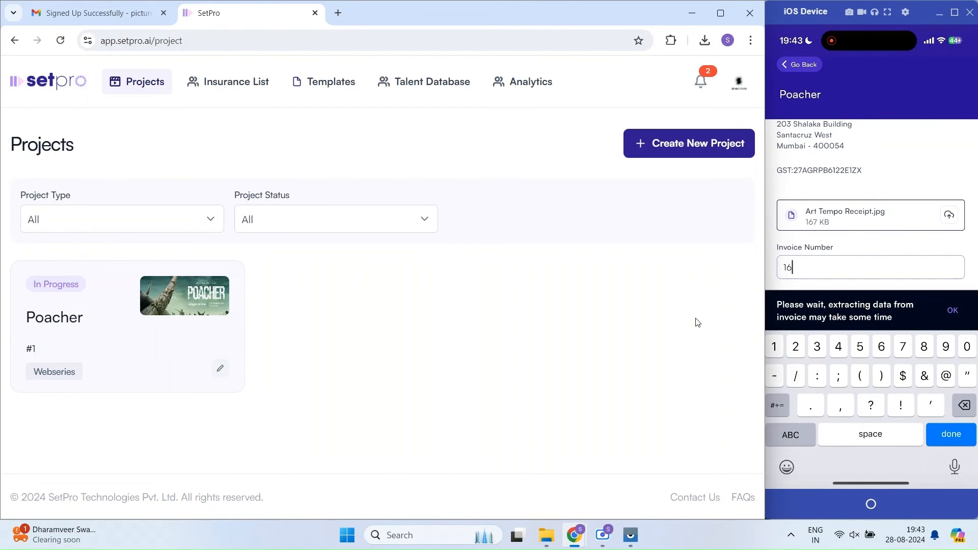
key(Return)
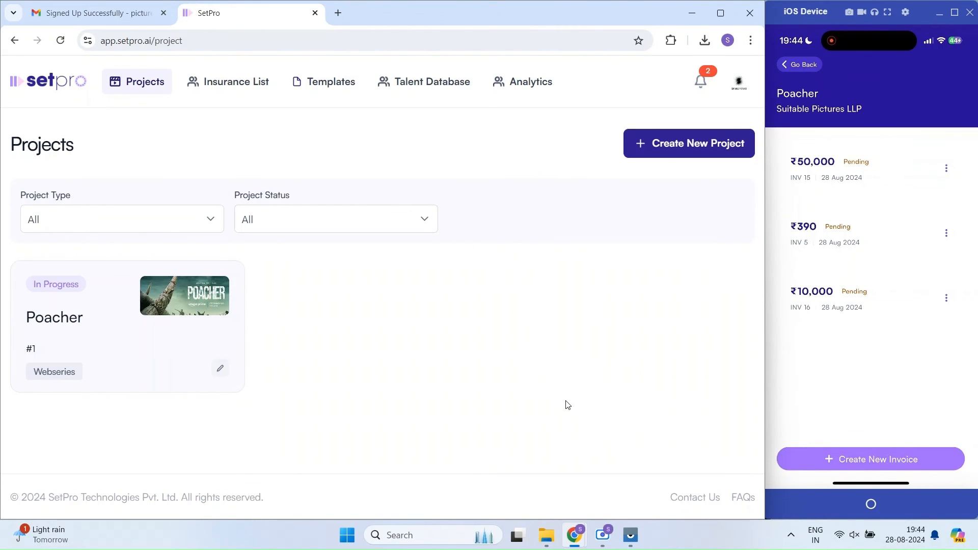
Step: Open the Poacher project, glance at invoice notifications, and show its submitted invoices
click(153, 351)
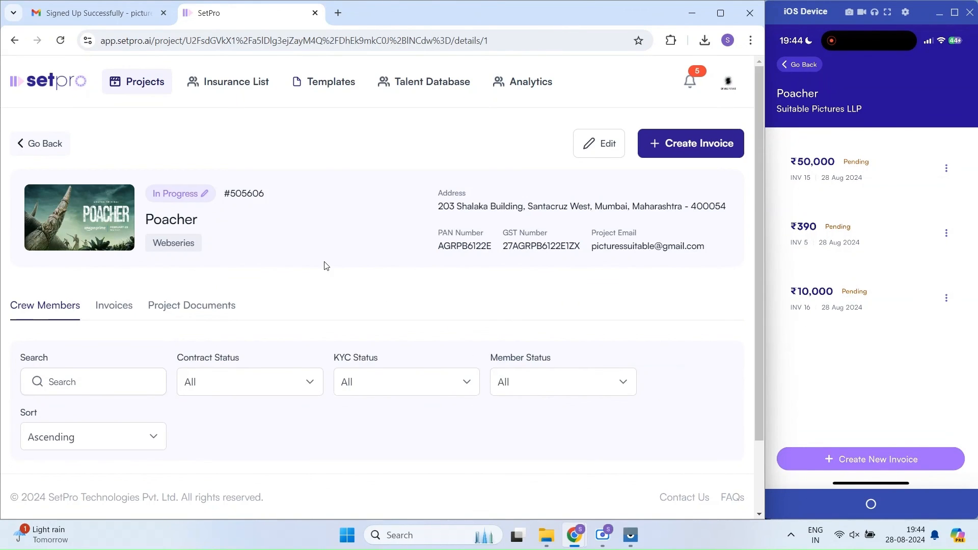
scroll(351, 259, down, 2)
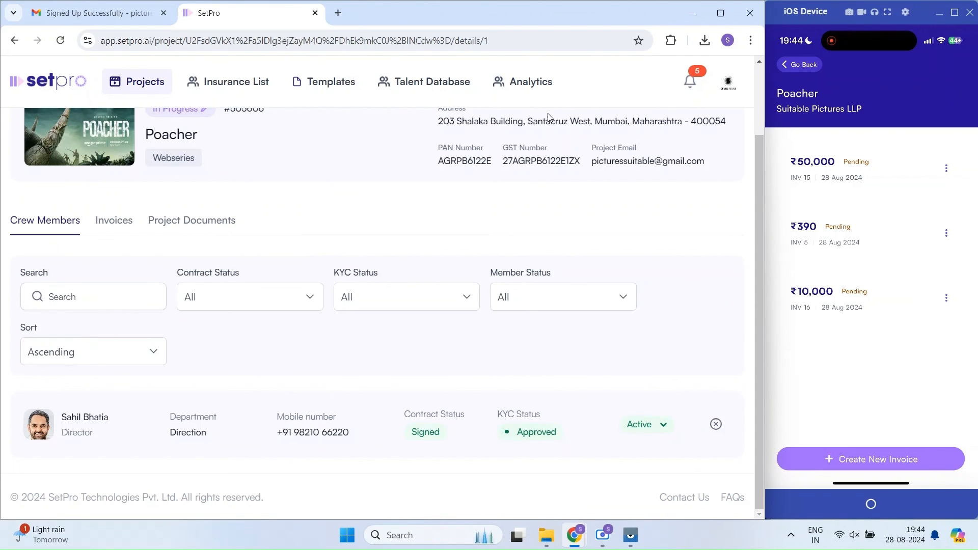
click(687, 83)
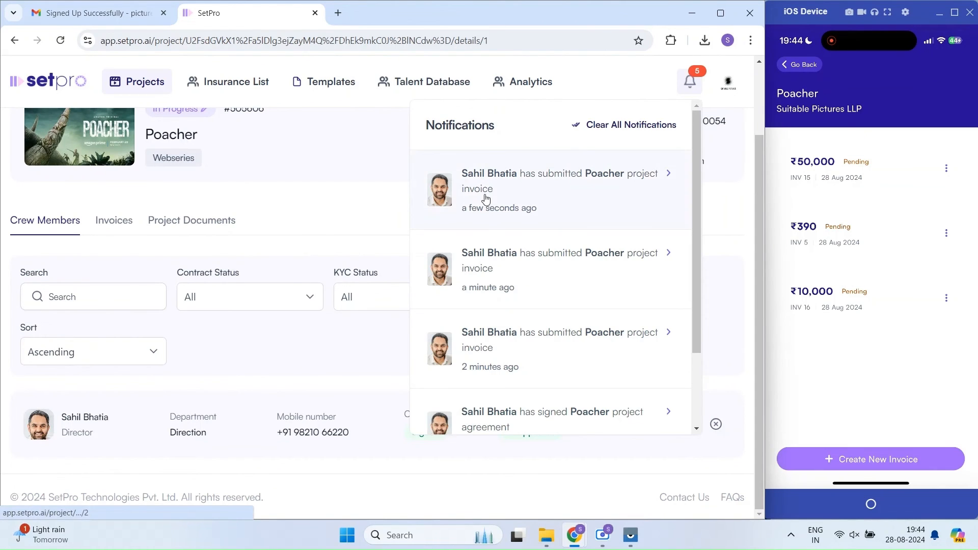
click(693, 84)
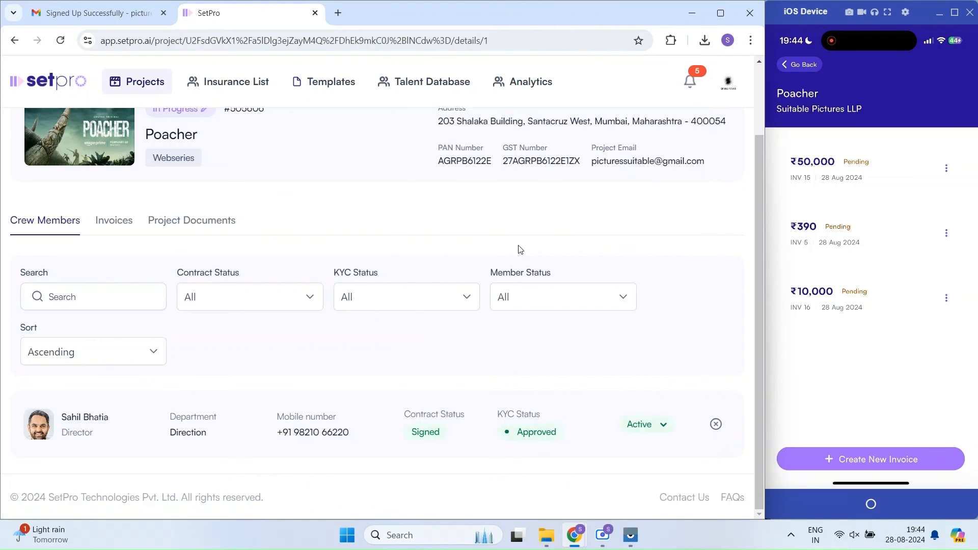
click(114, 221)
scroll(396, 243, down, 4)
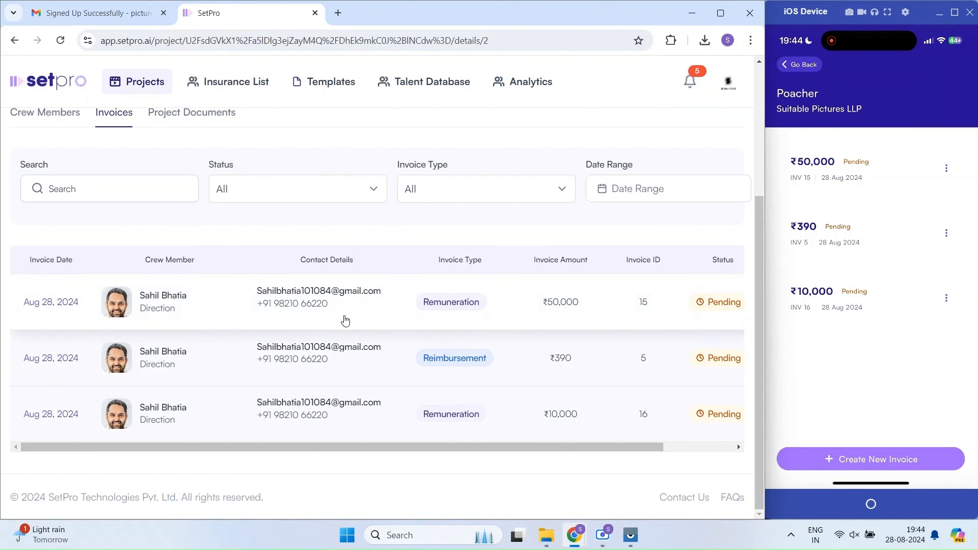
Step: Open the ₹50,000 invoice 15 and mark it as Paid
click(344, 314)
scroll(387, 240, down, 5)
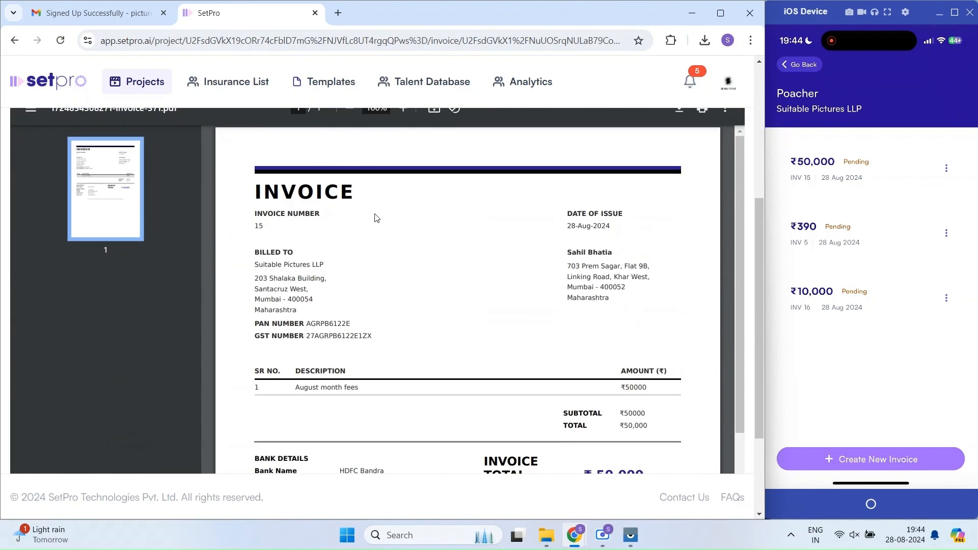
scroll(402, 206, down, 3)
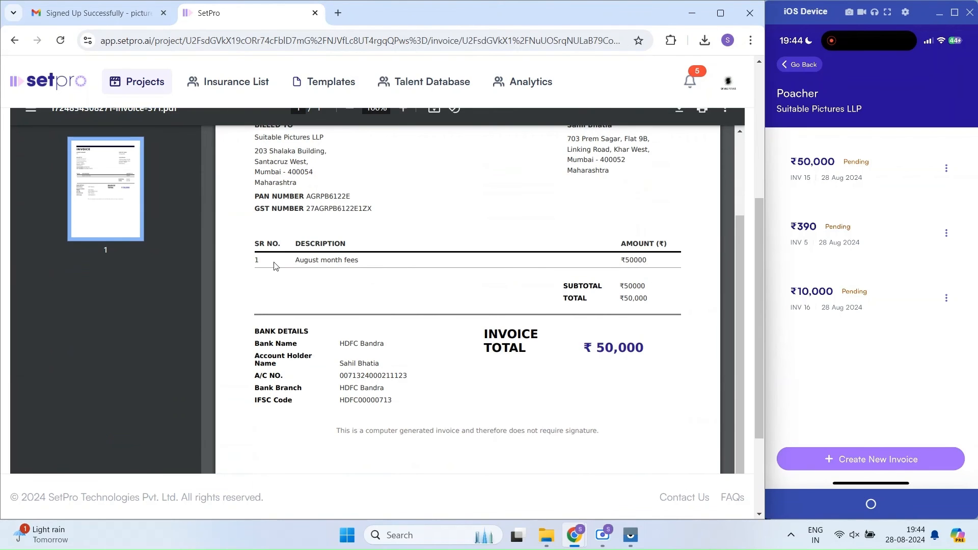
scroll(535, 314, down, 5)
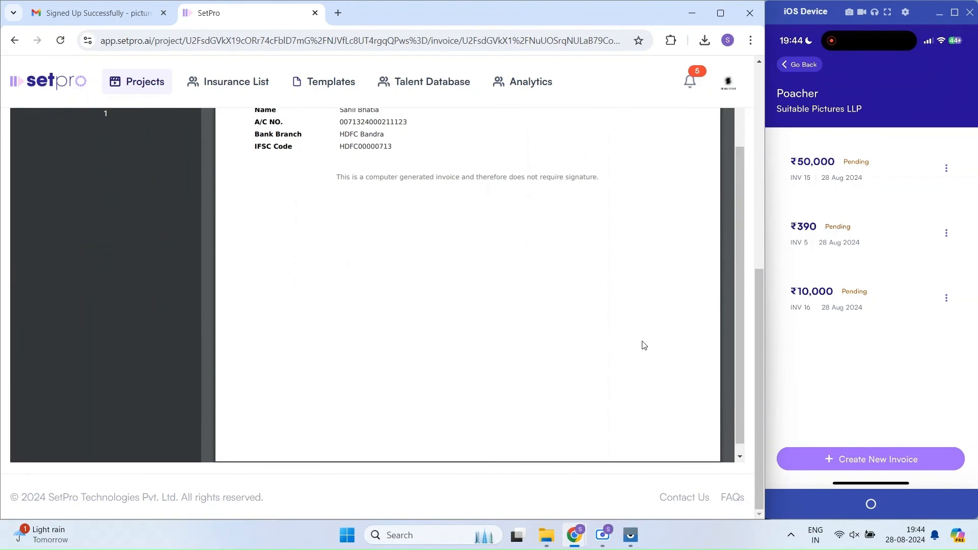
scroll(643, 345, up, 10)
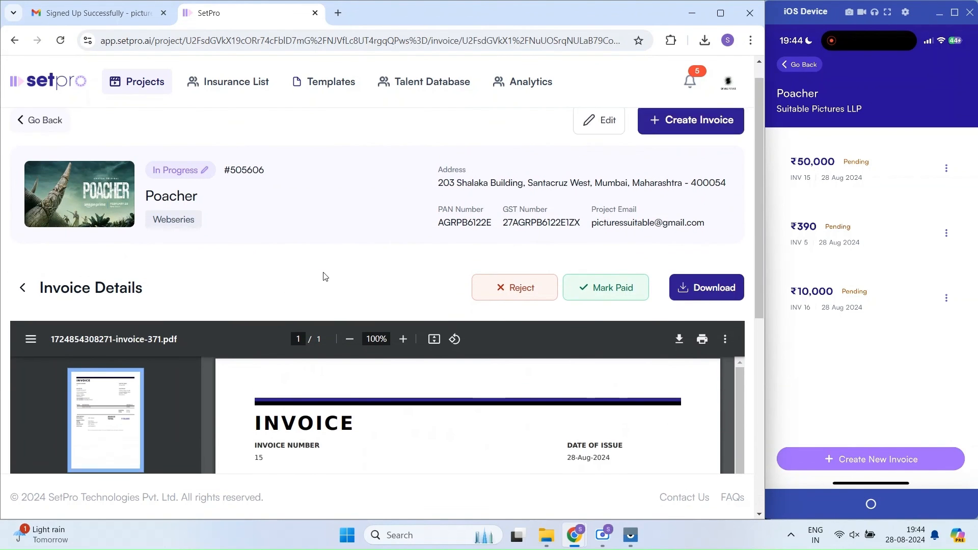
scroll(325, 276, down, 1)
click(590, 247)
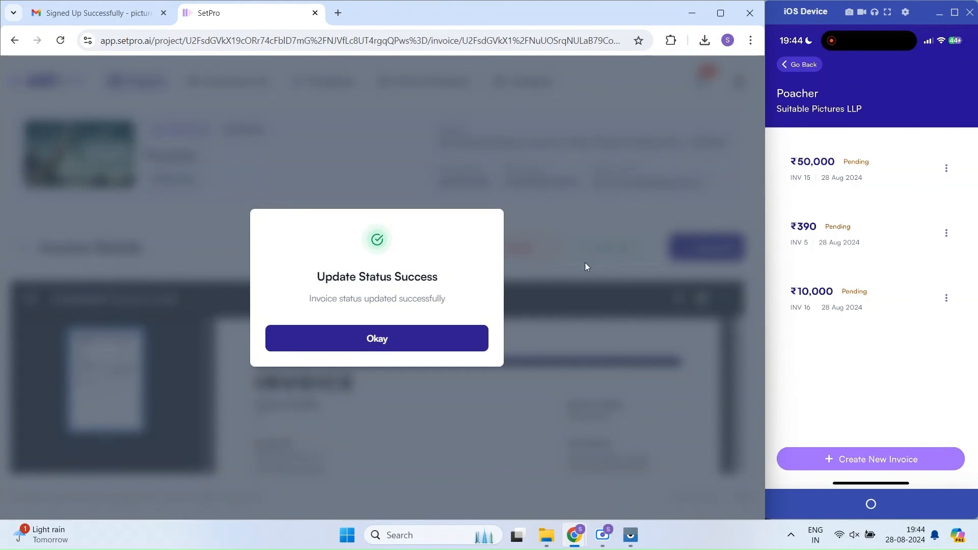
click(388, 340)
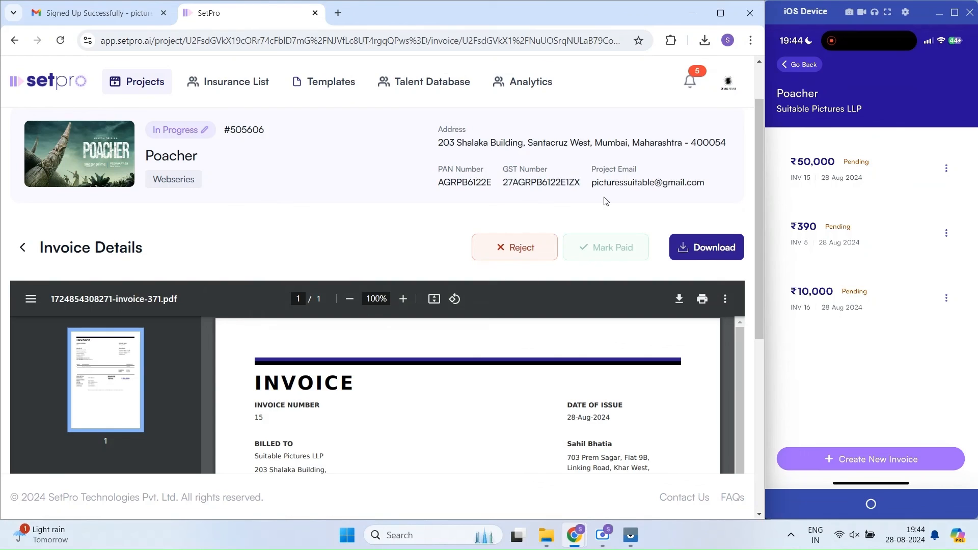
scroll(864, 204, up, 3)
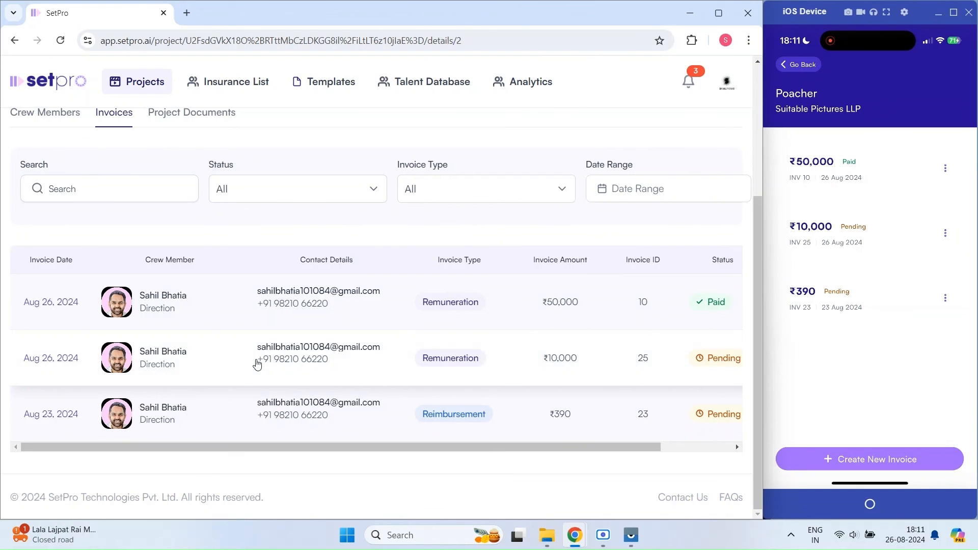
Step: Reject the ₹10,000 invoice 25 with a wrong-department reason
click(257, 363)
scroll(341, 234, down, 10)
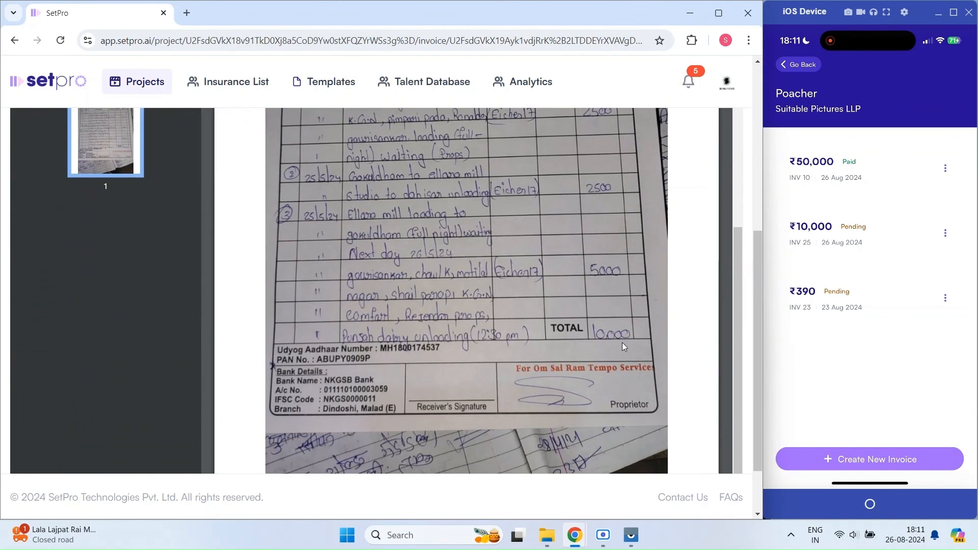
scroll(643, 350, up, 8)
scroll(588, 260, up, 3)
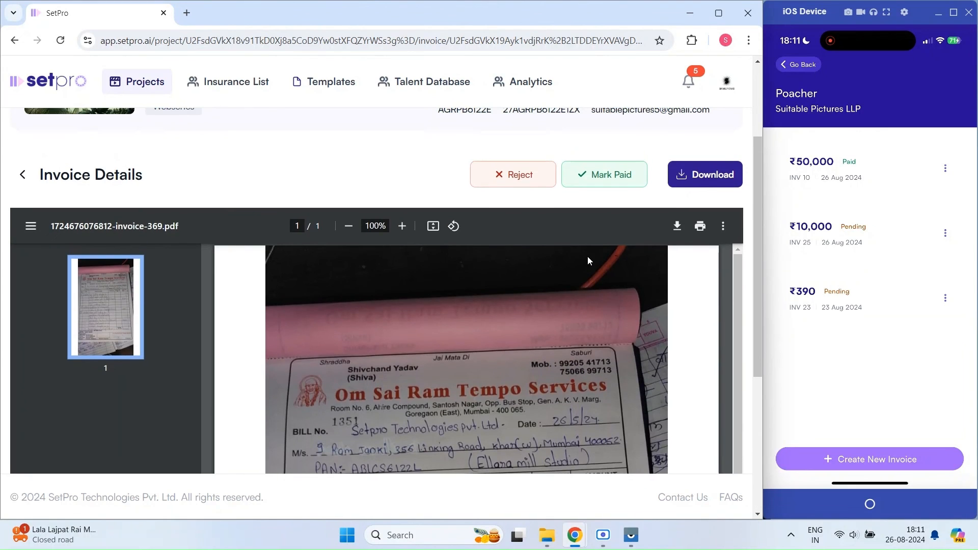
click(498, 183)
click(306, 306)
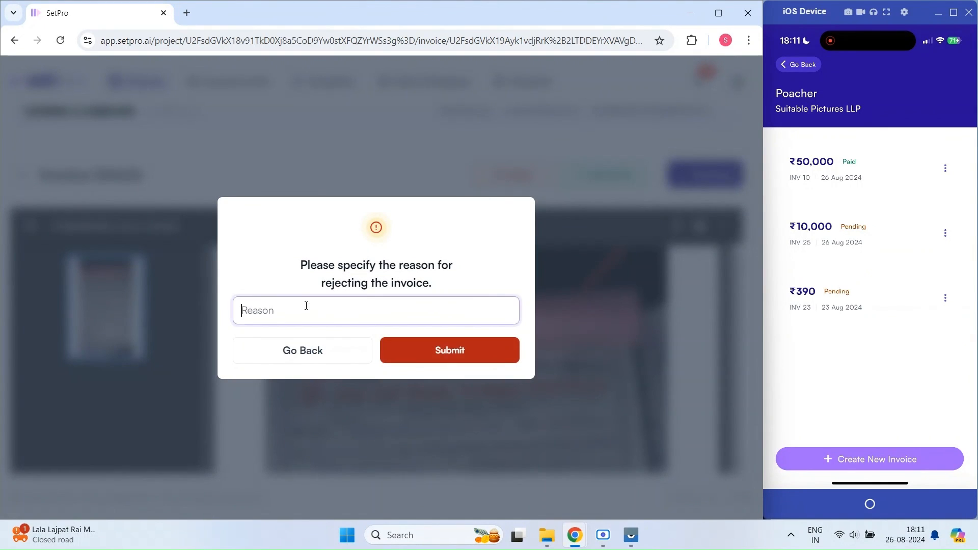
text(Wrong Department)
click(448, 350)
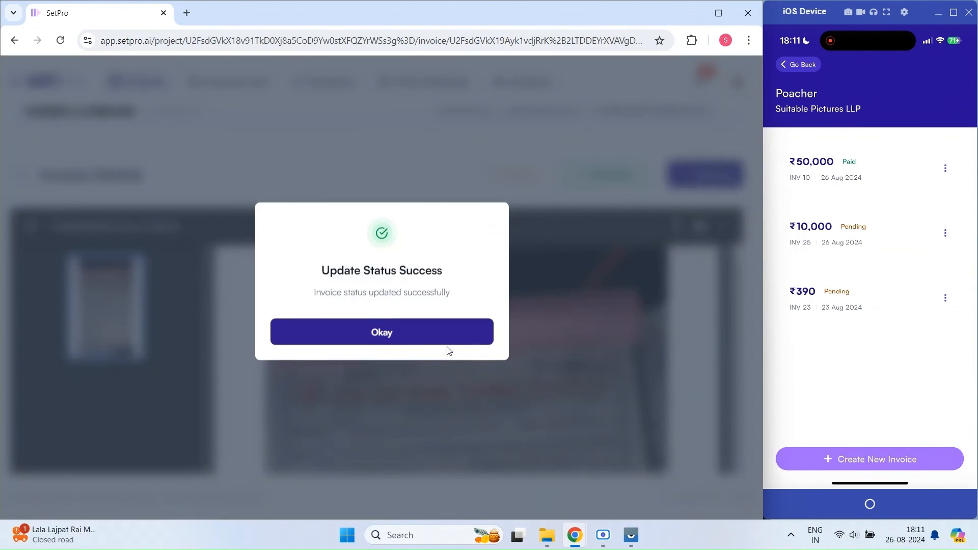
click(385, 339)
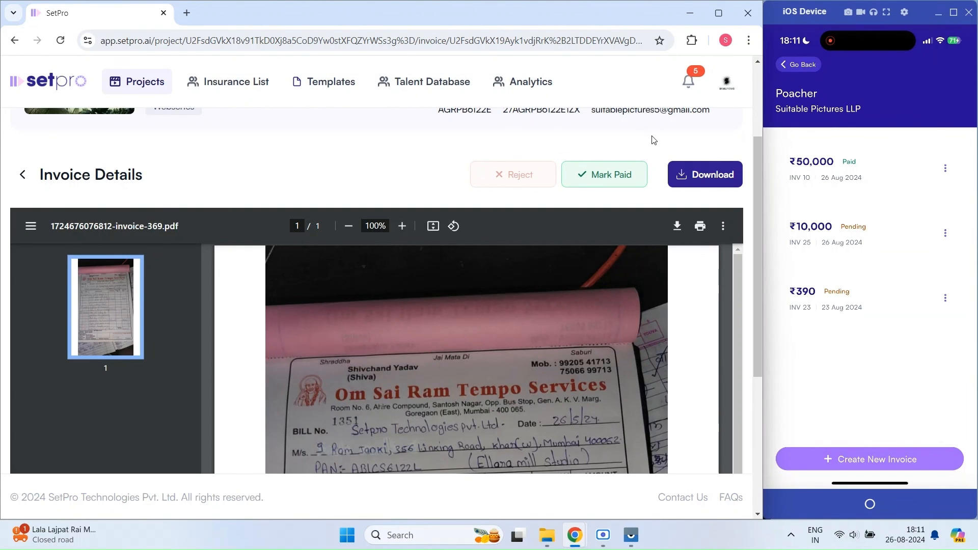
Step: Open the ₹390 taxi reimbursement invoice from the invoice list and review its PDF
click(23, 174)
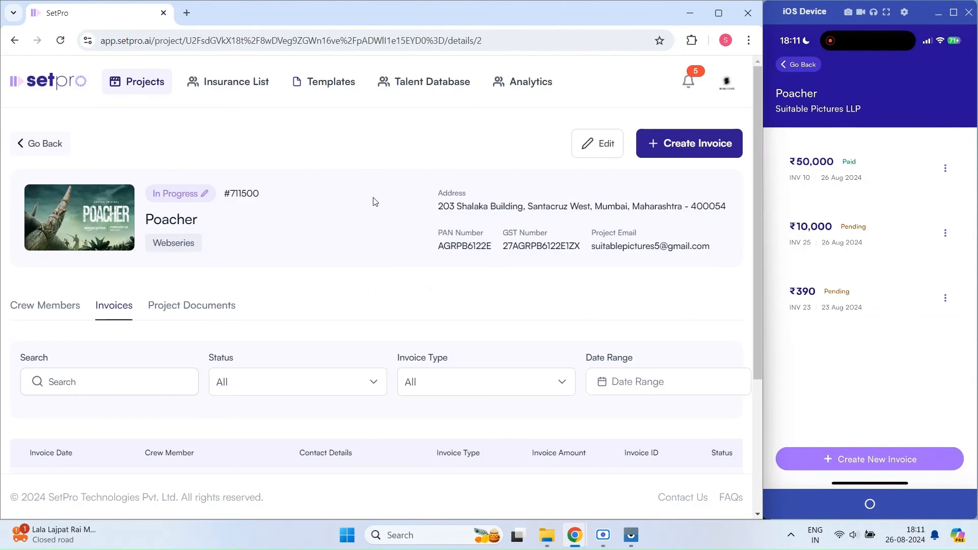
scroll(373, 200, down, 4)
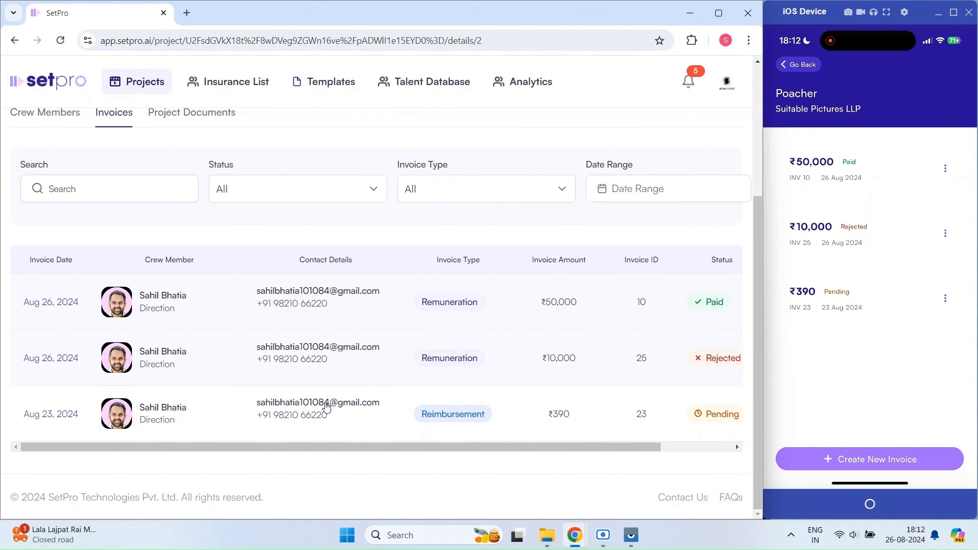
click(385, 423)
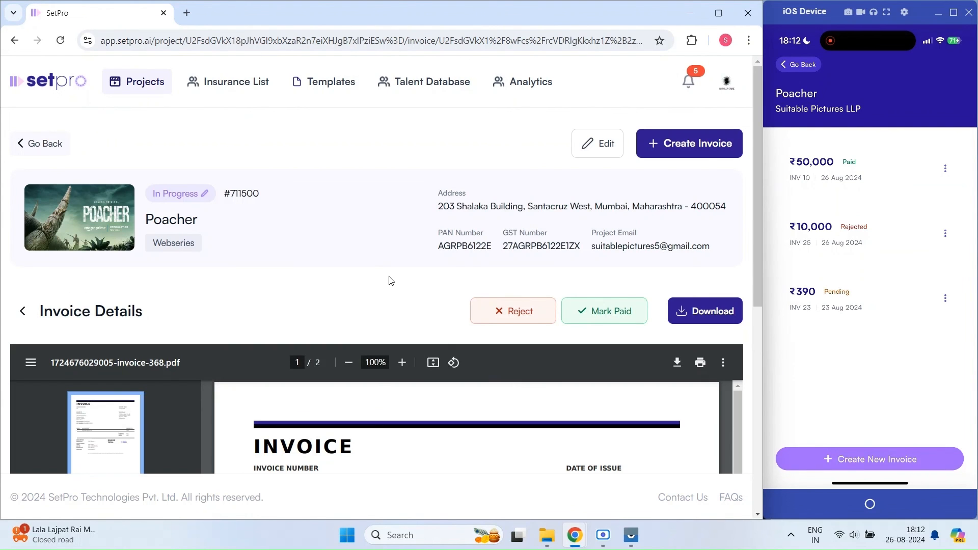
scroll(372, 240, down, 5)
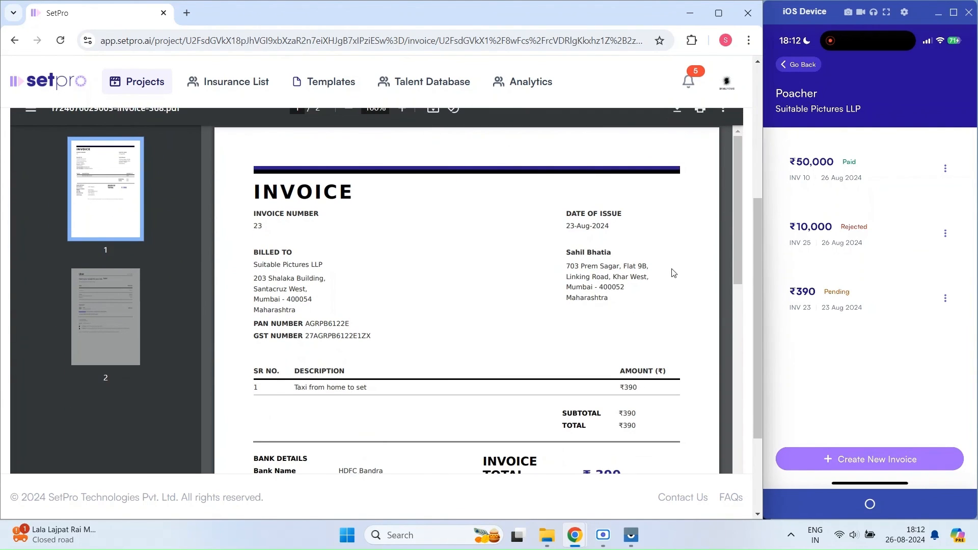
scroll(607, 291, down, 10)
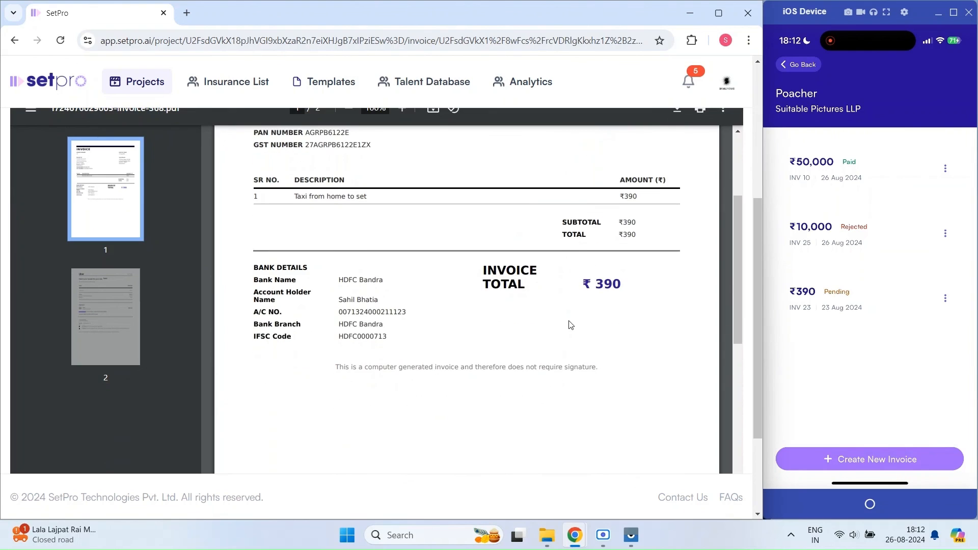
scroll(571, 325, down, 5)
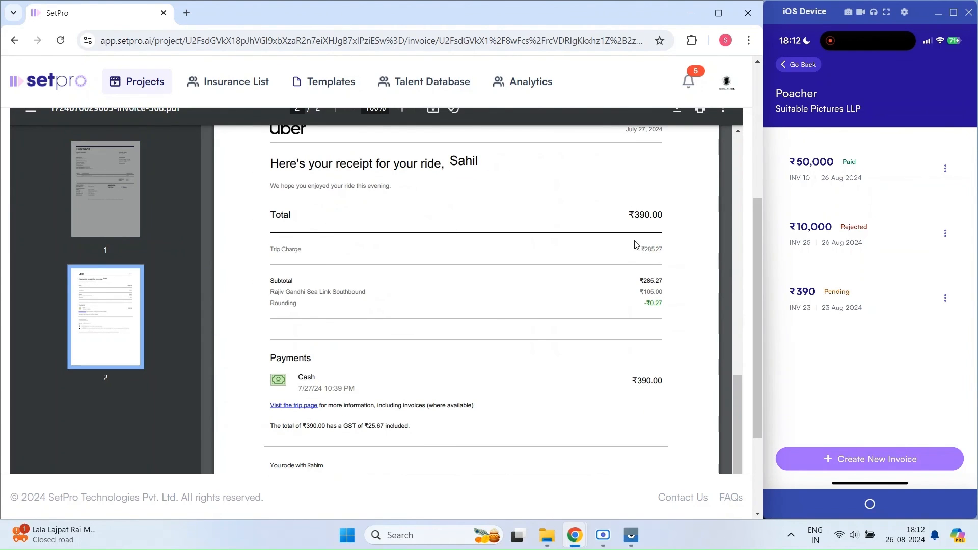
scroll(627, 306, down, 4)
scroll(621, 338, up, 12)
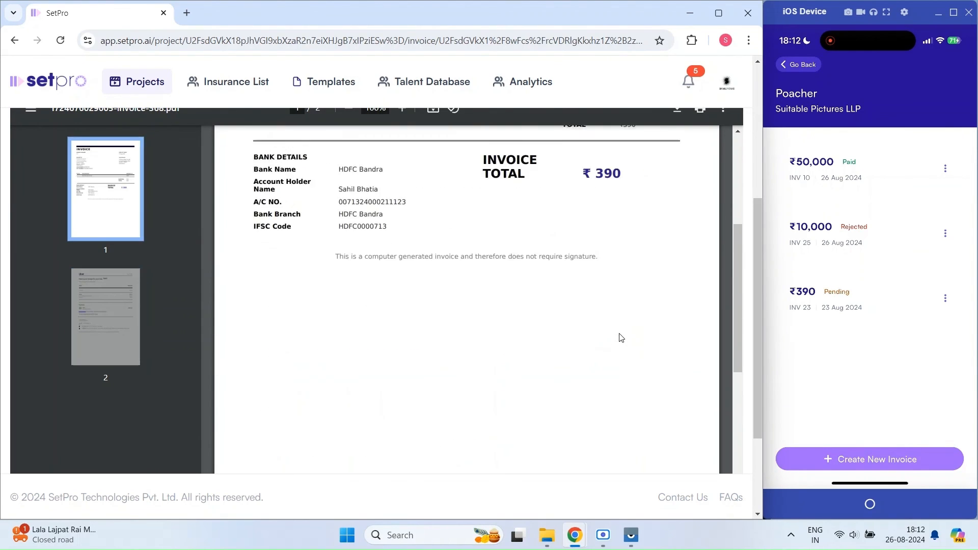
scroll(620, 338, up, 10)
Step: Mark the ₹390 invoice as Paid and go back to the invoice list
click(606, 251)
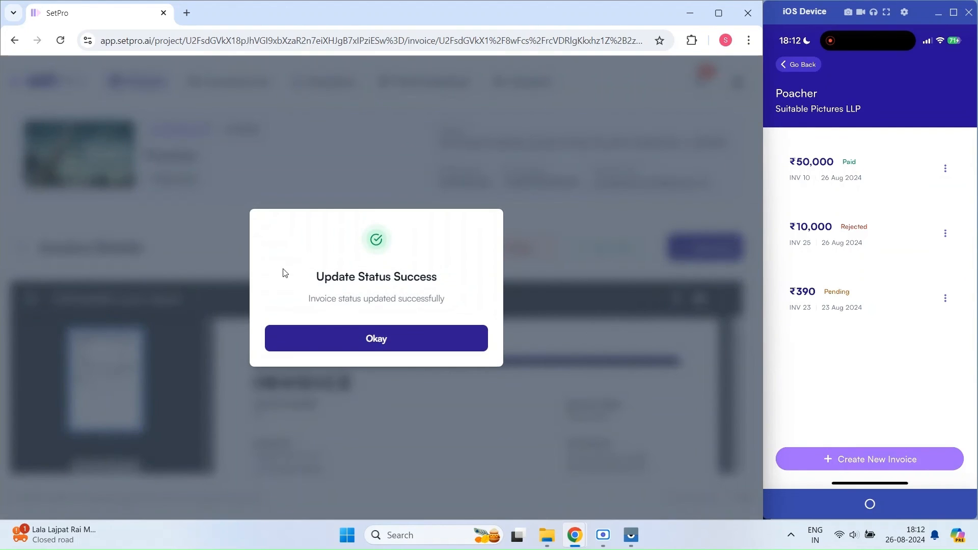
click(361, 340)
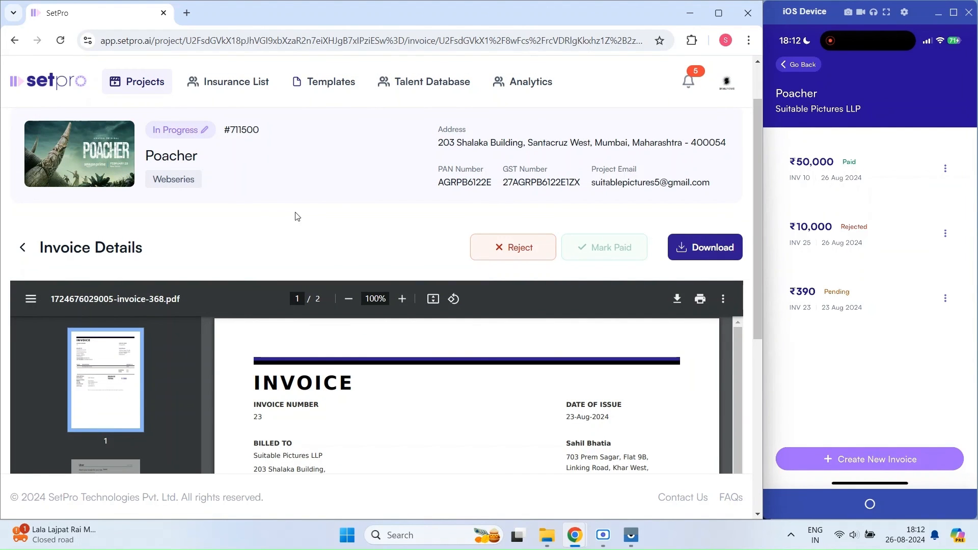
click(23, 247)
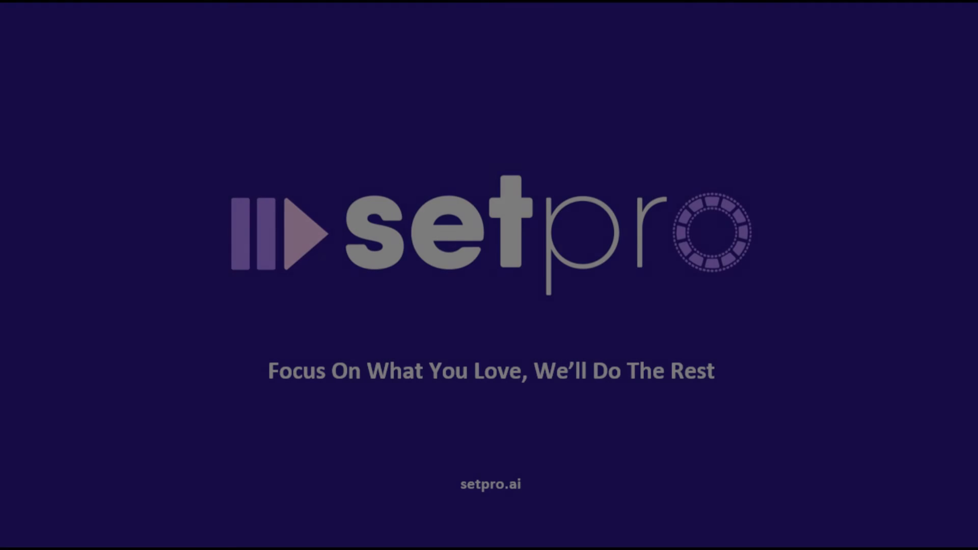